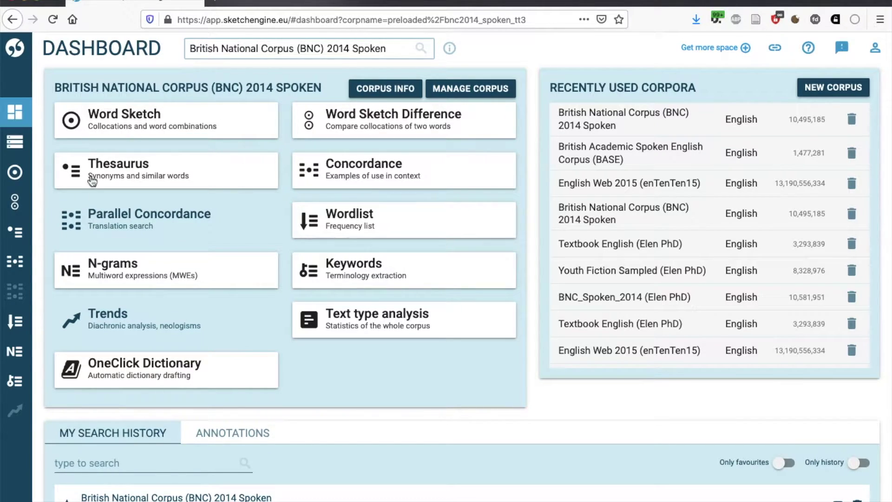
# Step: Run a basic concordance search for "make" in the British National Corpus (BNC) 2014 Spoken
pyautogui.click(14, 265)
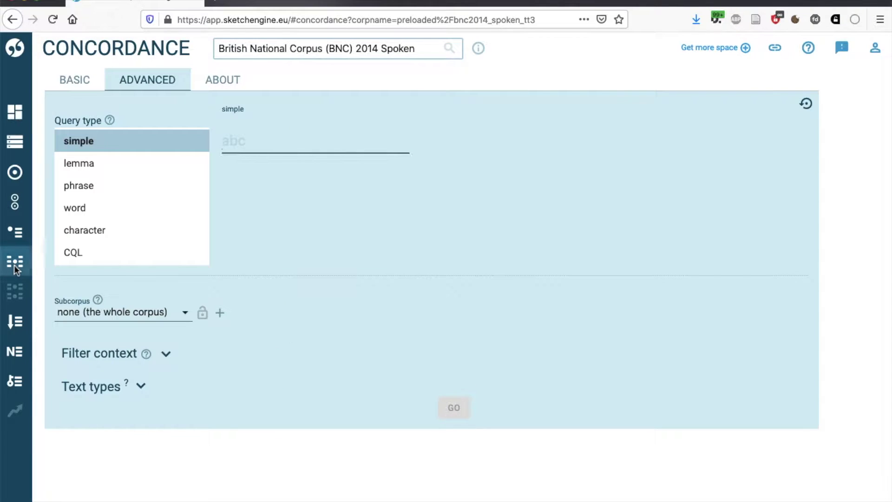
pyautogui.click(68, 86)
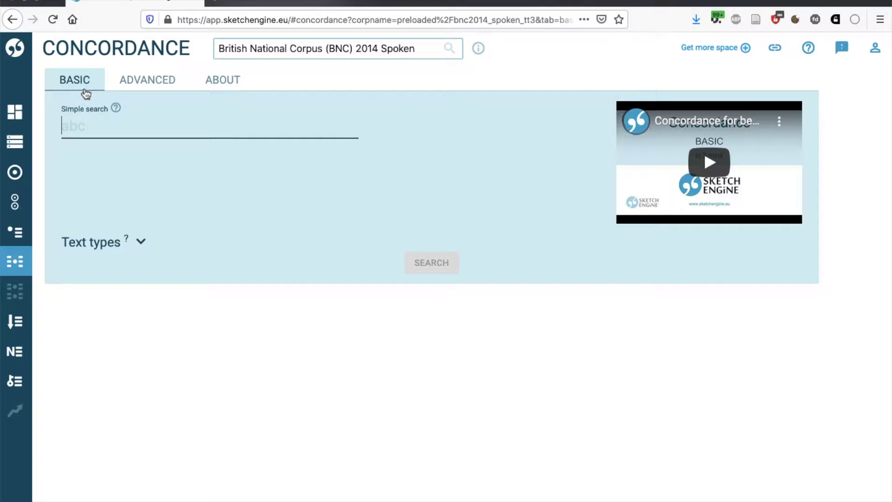
pyautogui.write('make')
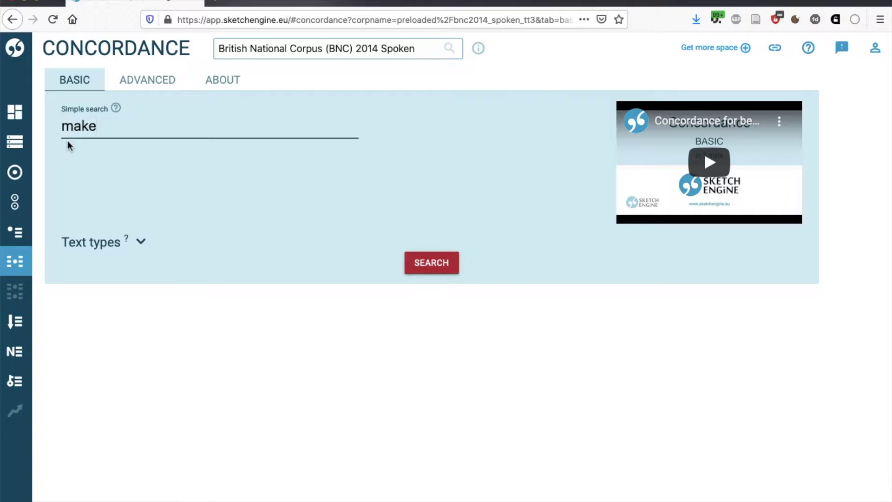
pyautogui.click(416, 266)
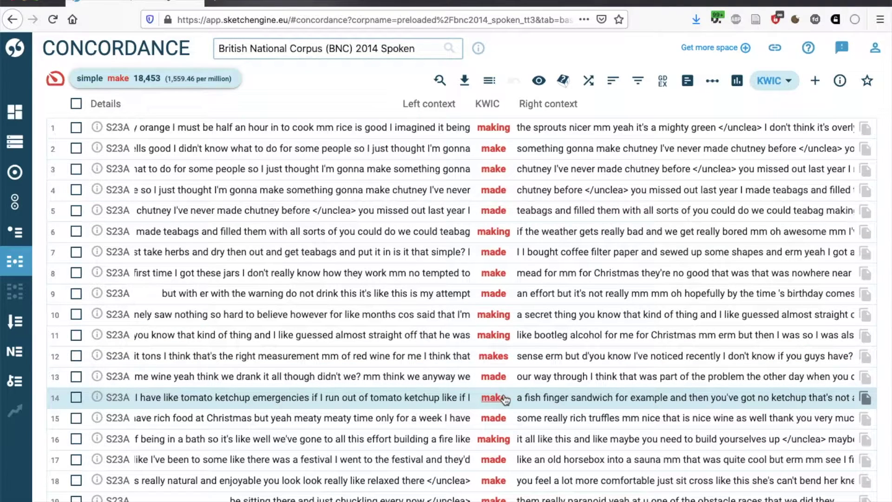
# Step: Change the concordance criteria to an advanced lemma query for "make" restricted to verbs, and run it
pyautogui.click(439, 85)
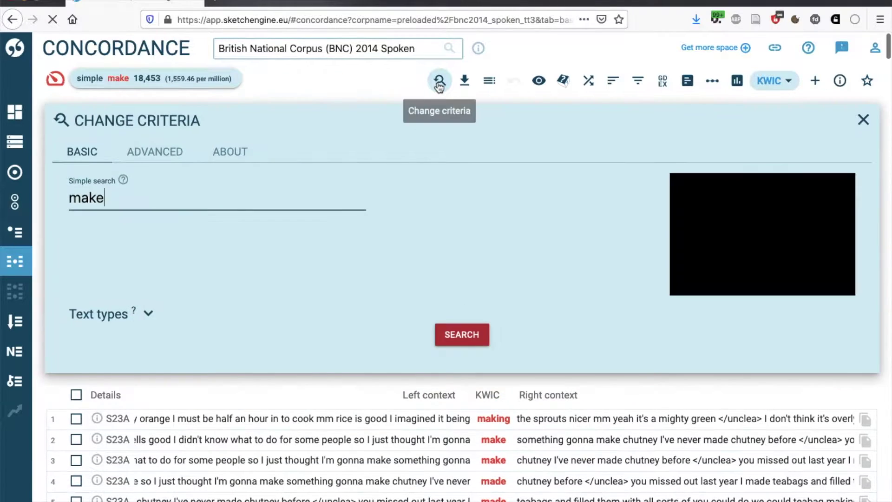
pyautogui.click(160, 162)
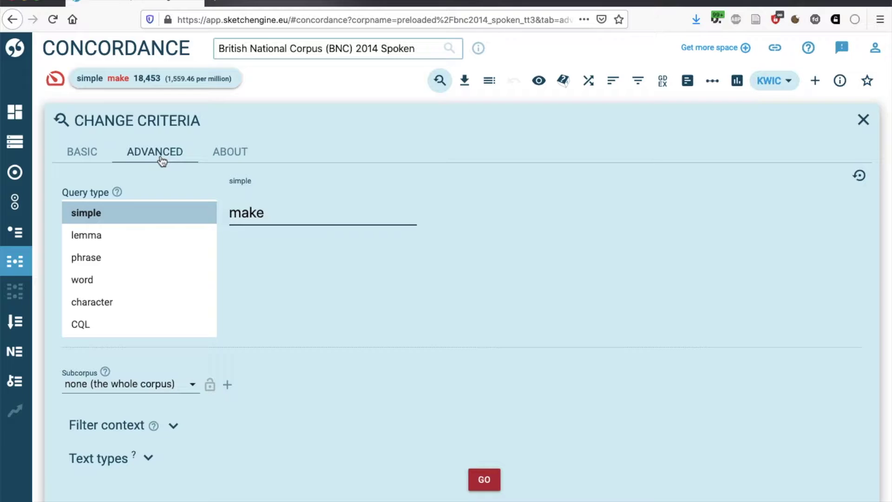
pyautogui.click(110, 235)
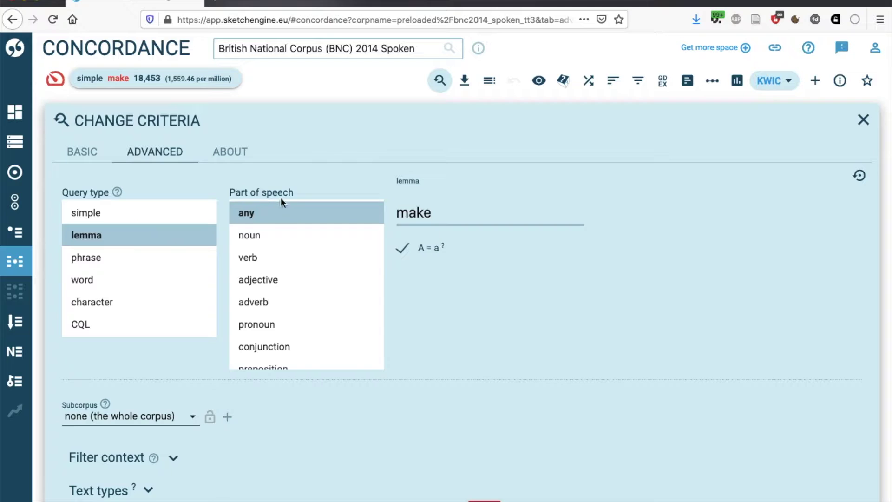
pyautogui.click(277, 258)
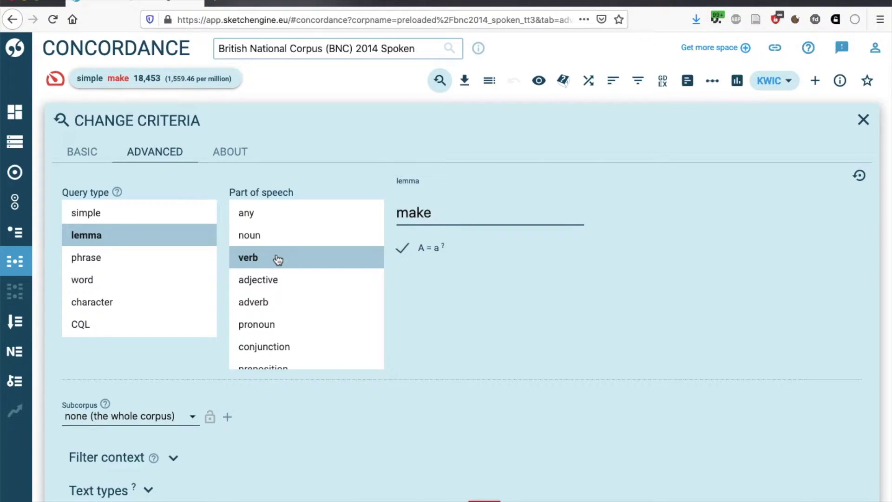
pyautogui.press('Return')
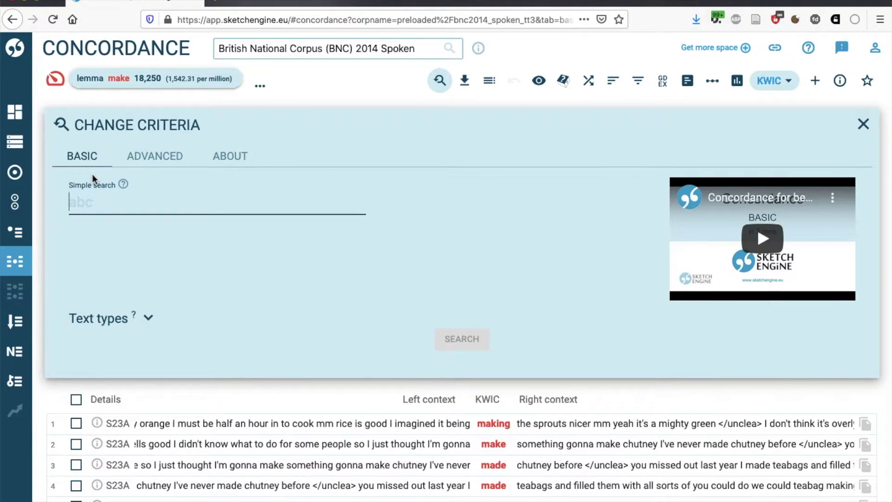
# Step: Run a basic concordance search for "make up * mind", using the asterisk as a wildcard for the possessive word
pyautogui.click(96, 207)
pyautogui.write('make u')
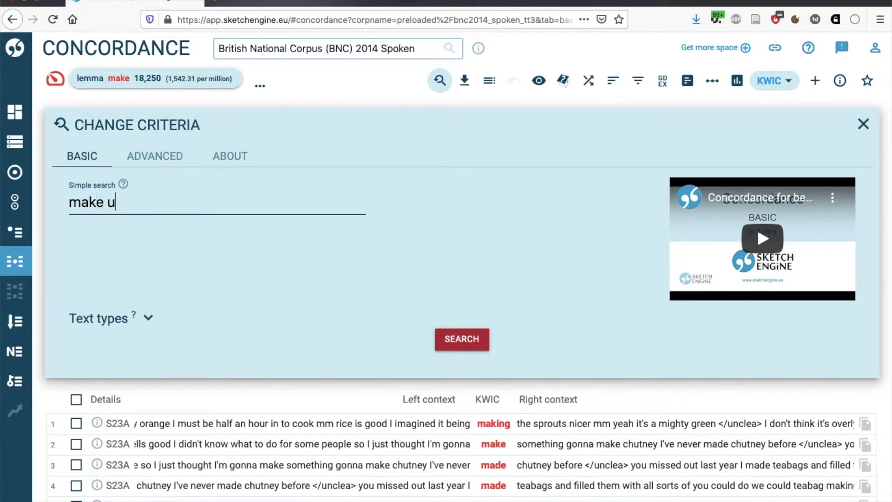
pyautogui.write('p your mind')
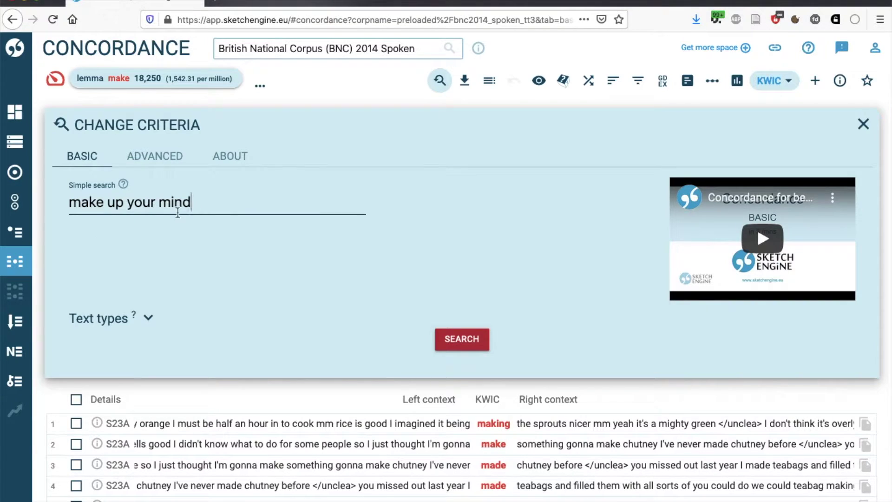
pyautogui.doubleClick(134, 202)
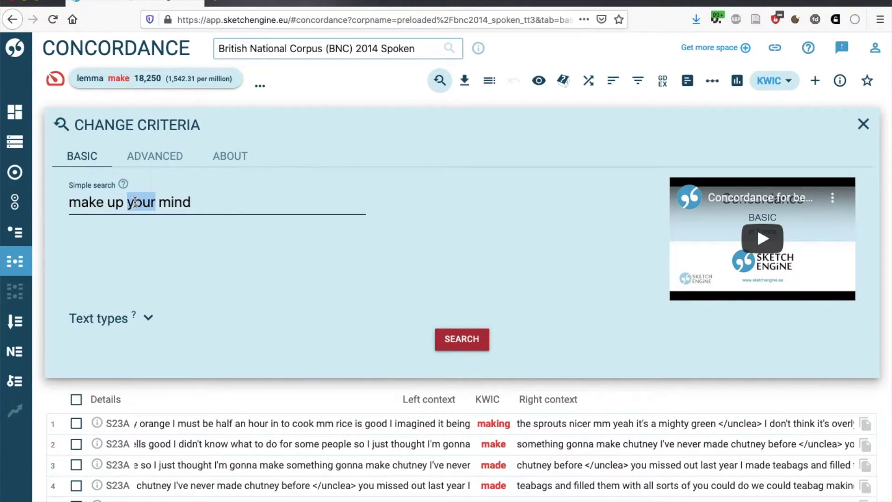
pyautogui.write('*')
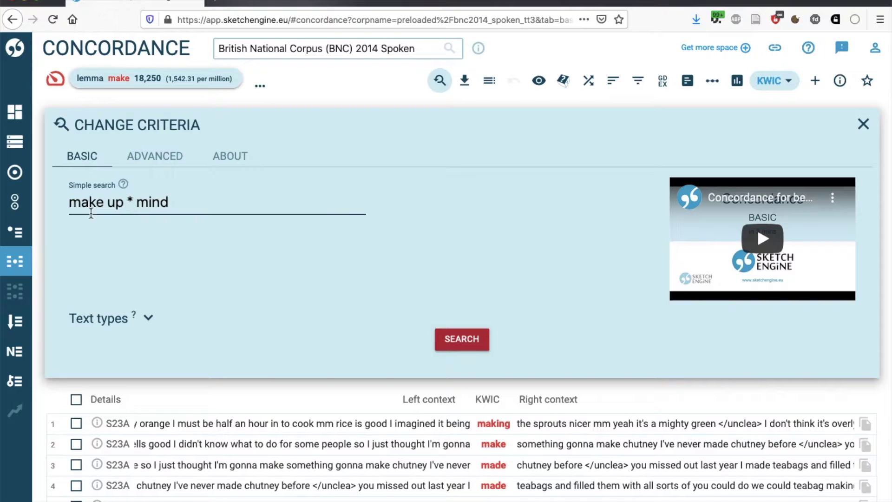
pyautogui.click(132, 210)
pyautogui.click(457, 334)
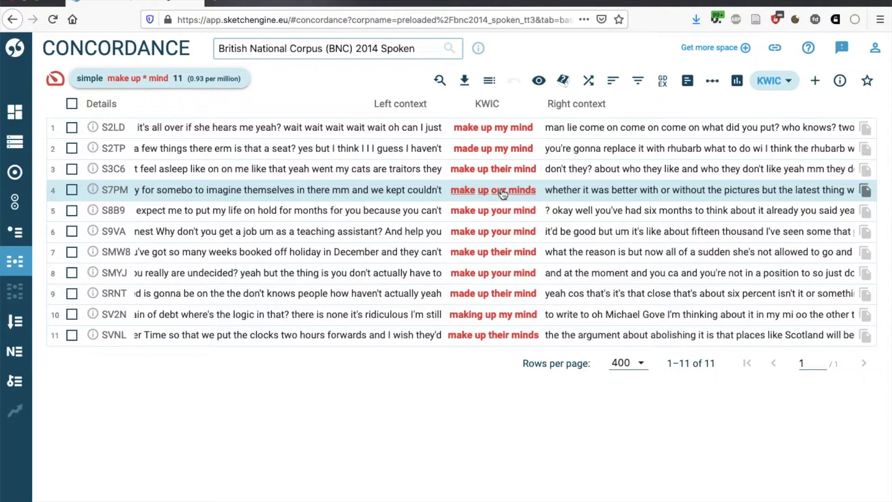
# Step: Change the criteria to a CQL query whose first token is [lemma="make" & tag="V.*"], copying the verb tag from the common tags list
pyautogui.click(439, 80)
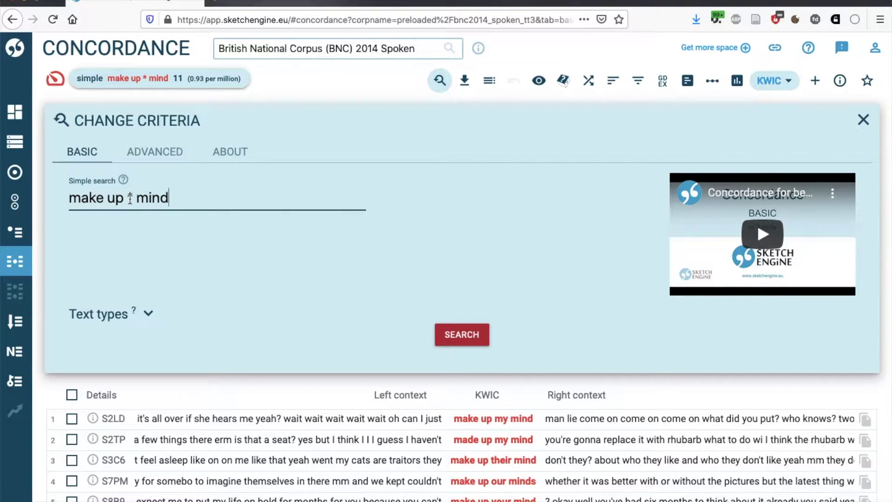
pyautogui.click(148, 163)
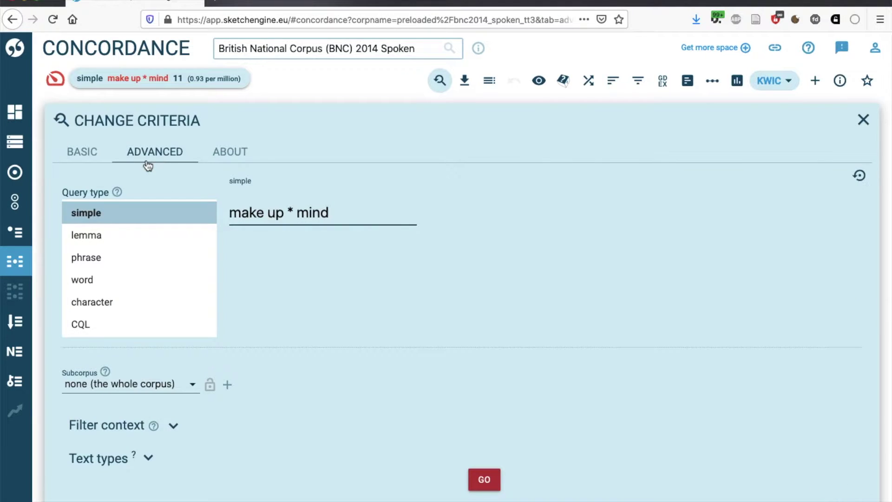
pyautogui.click(111, 334)
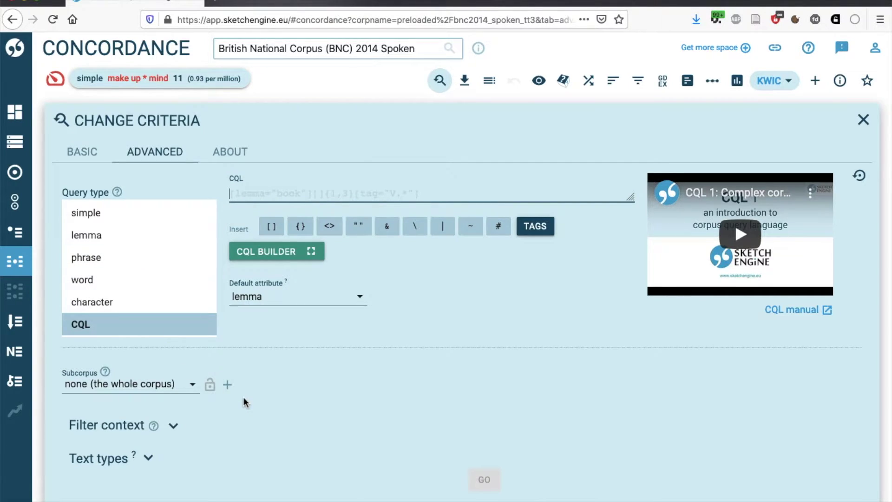
pyautogui.click(273, 227)
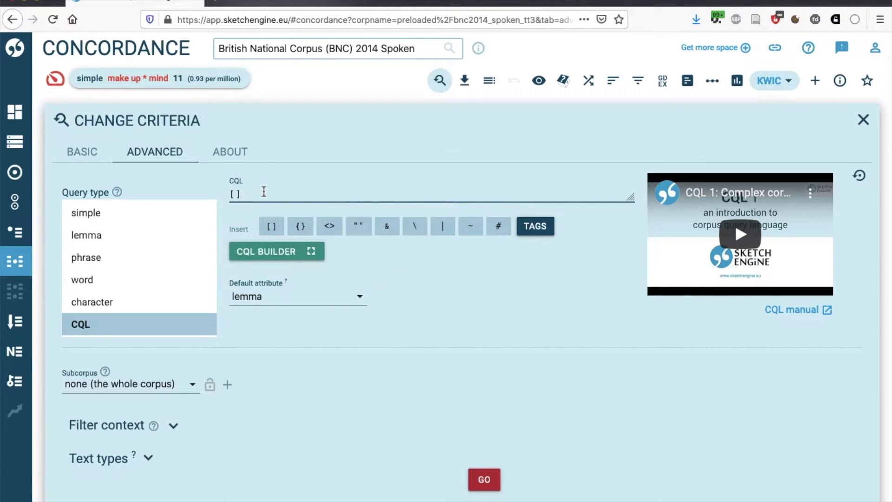
pyautogui.write('lemma="make"')
pyautogui.write('& tag=')
pyautogui.click(534, 226)
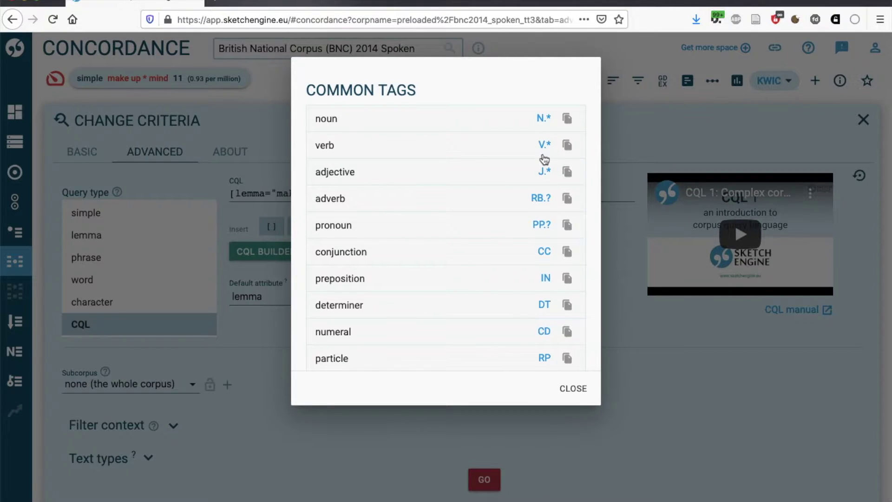
pyautogui.click(572, 147)
pyautogui.click(350, 194)
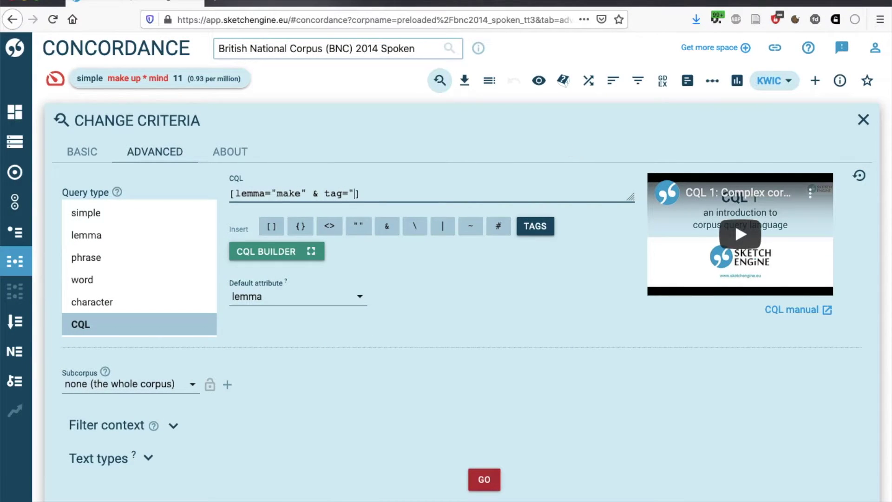
pyautogui.hotkey('ctrl', 'v')
pyautogui.write('"')
# Step: Add [word="up"] as the second token of the CQL query and run the search
pyautogui.click(272, 229)
pyautogui.write('word="up"')
pyautogui.click(483, 481)
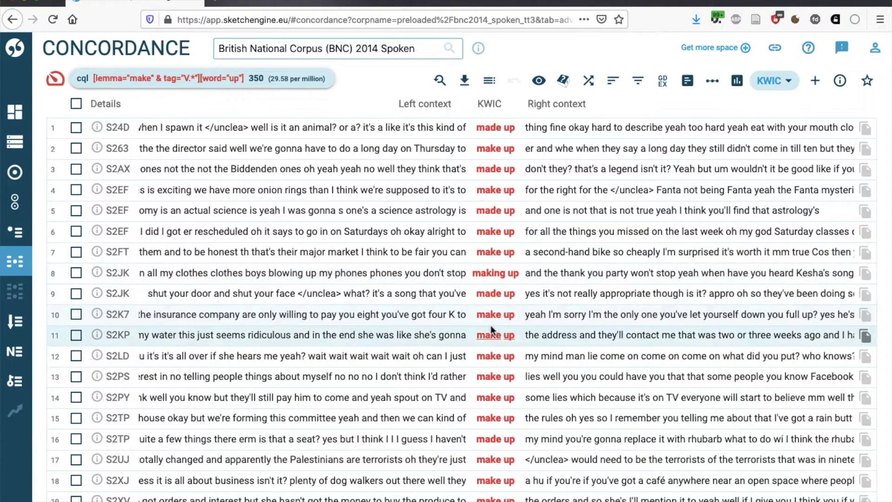
# Step: Set the concordance view options to show tags alongside words for each token, and save them
pyautogui.scroll(-3, 491, 325)
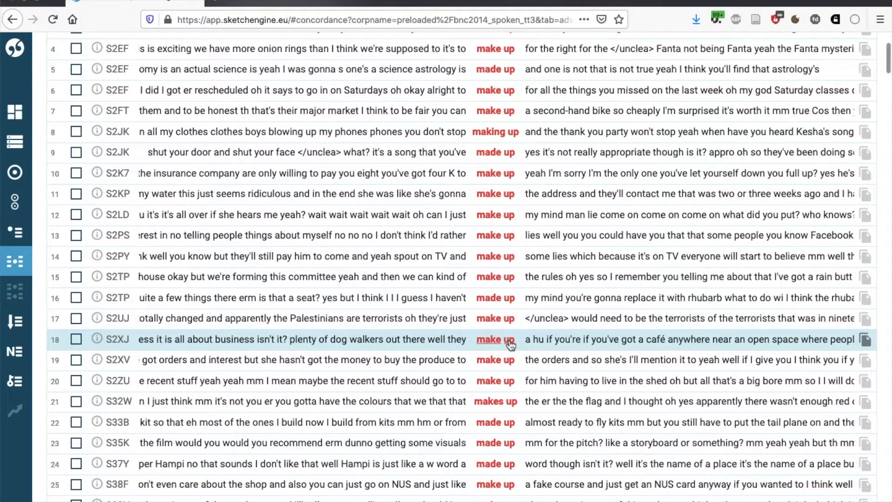
pyautogui.scroll(3, 511, 345)
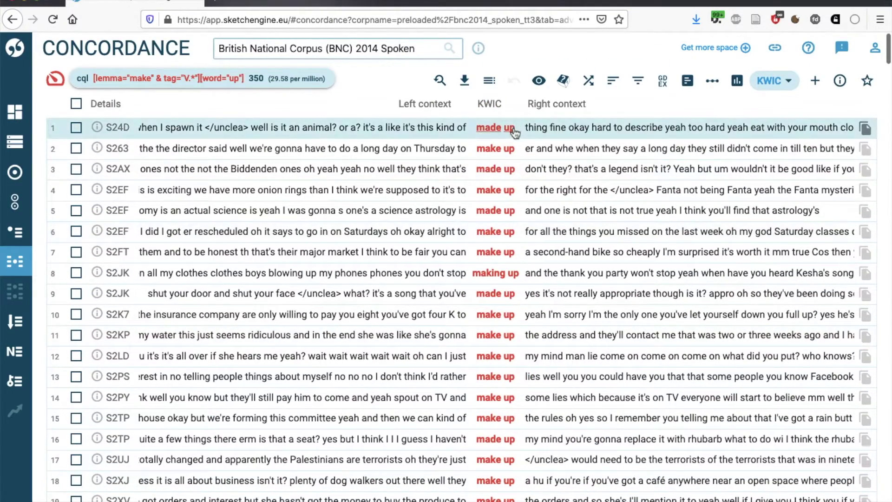
pyautogui.click(542, 85)
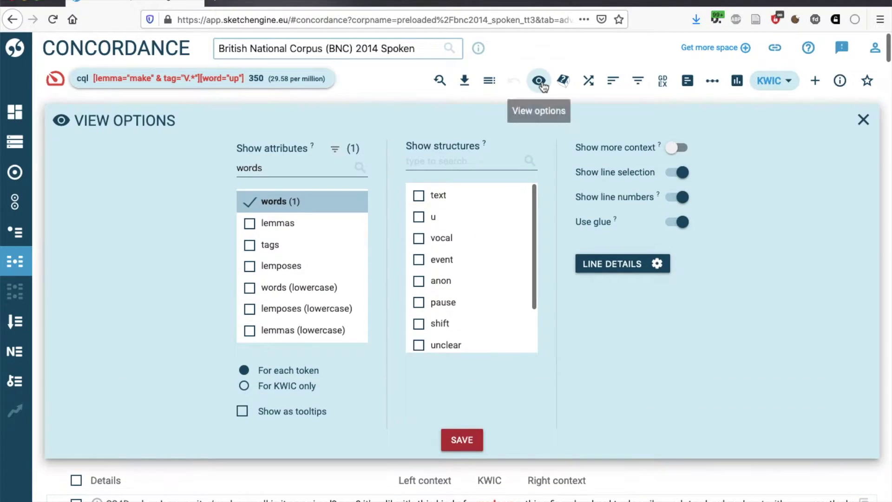
pyautogui.click(287, 244)
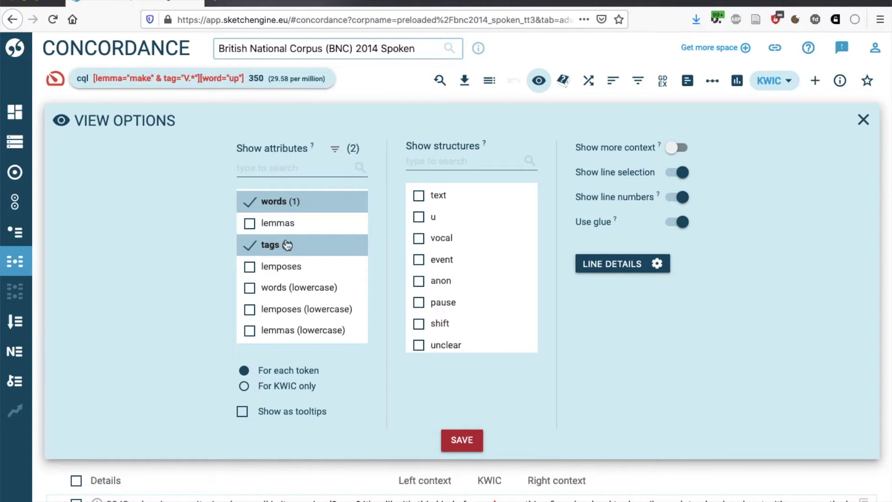
pyautogui.click(460, 443)
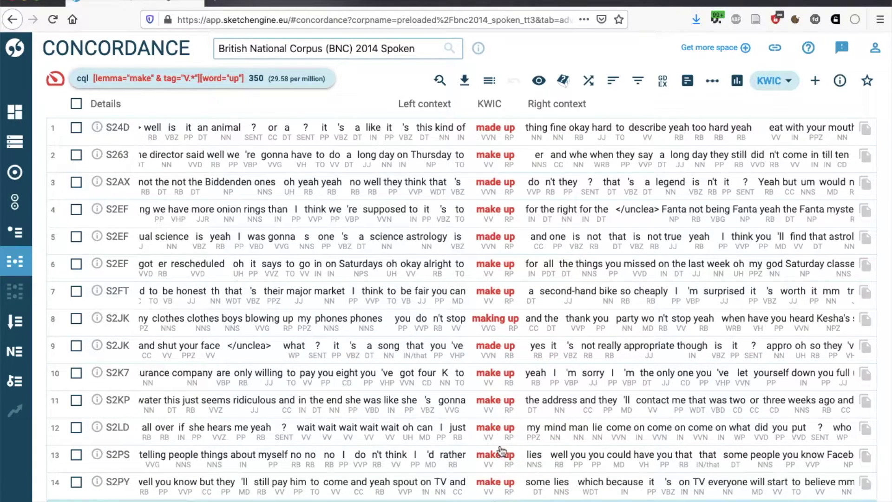
# Step: Replace the CQL query's second token with [tag="RP"], copying the particle tag from the common tags list, and run the search
pyautogui.click(444, 83)
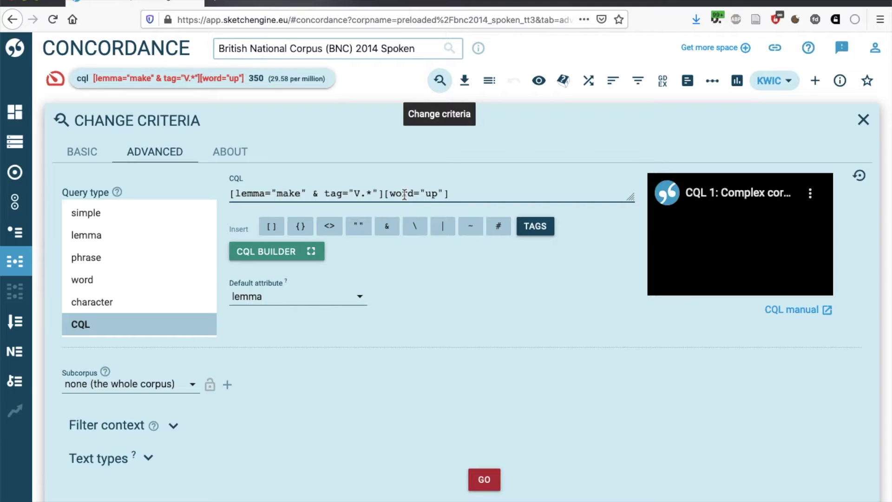
pyautogui.doubleClick(405, 194)
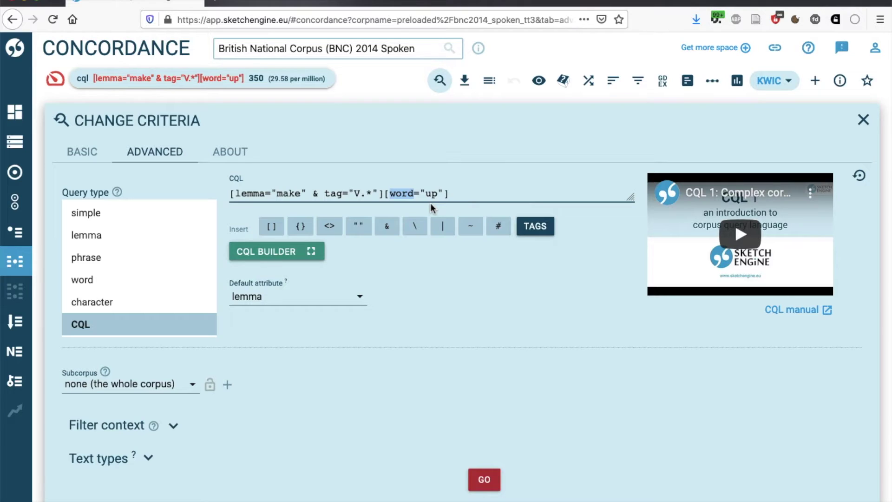
pyautogui.write('tag')
pyautogui.press('BackSpace')
pyautogui.press('BackSpace')
pyautogui.click(546, 226)
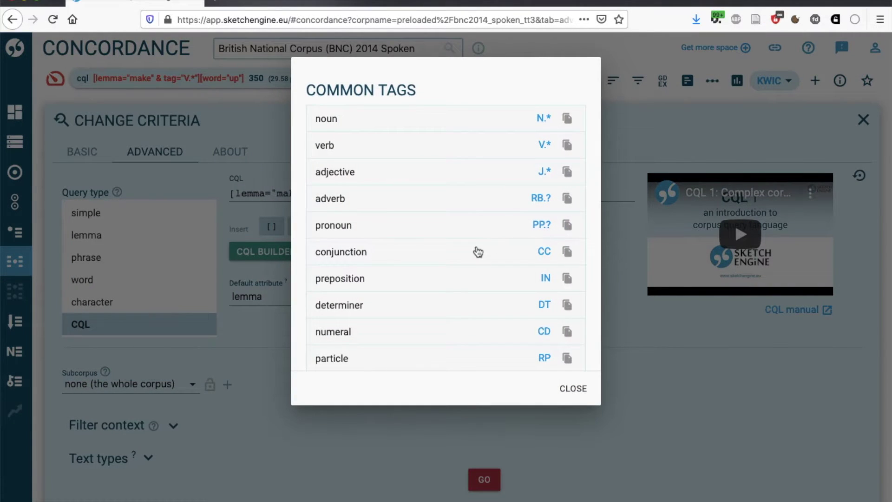
pyautogui.scroll(-1, 436, 193)
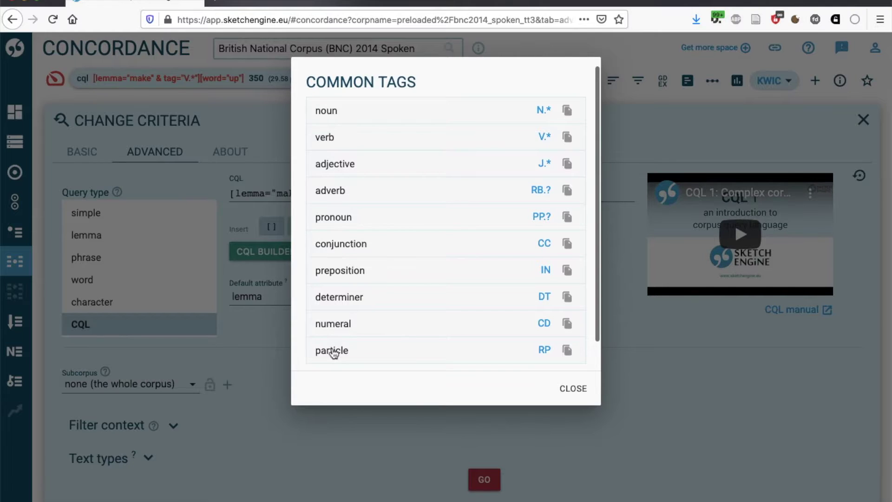
pyautogui.click(567, 351)
pyautogui.click(420, 194)
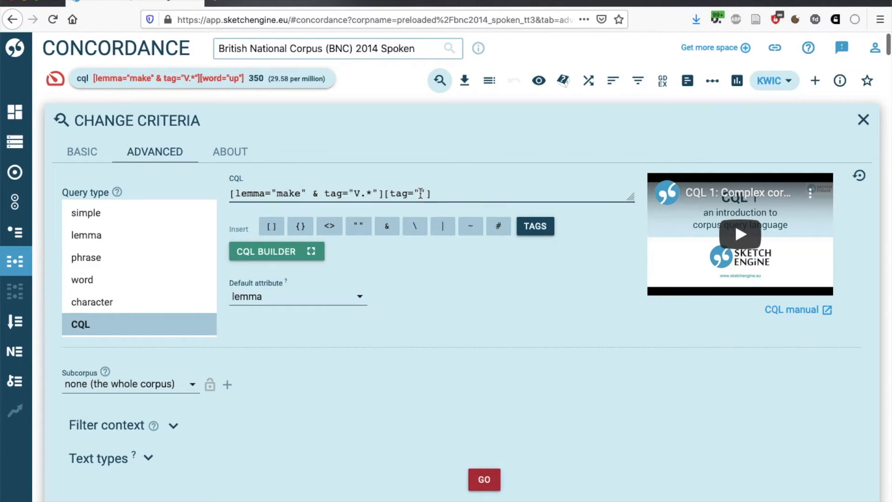
pyautogui.hotkey('ctrl', 'v')
pyautogui.click(492, 477)
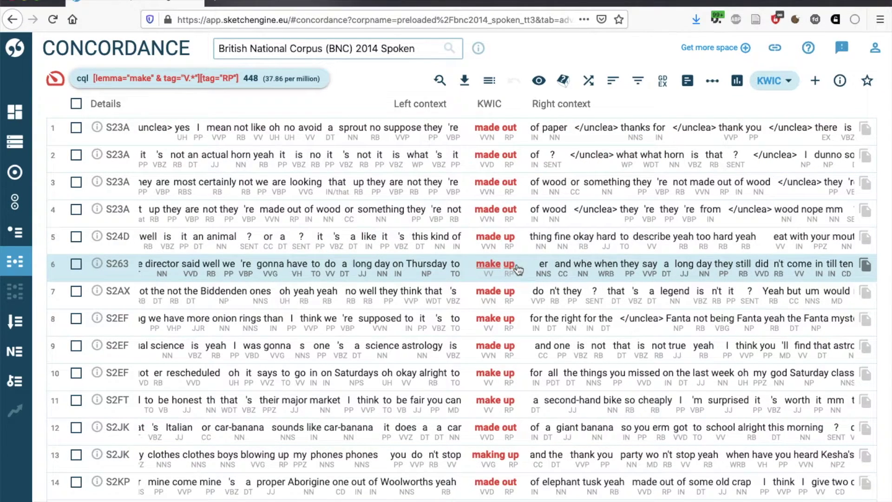
# Step: Generate a frequency list of the KWIC lemmas for the make-plus-particle concordance
pyautogui.scroll(-4, 527, 462)
pyautogui.scroll(4, 527, 462)
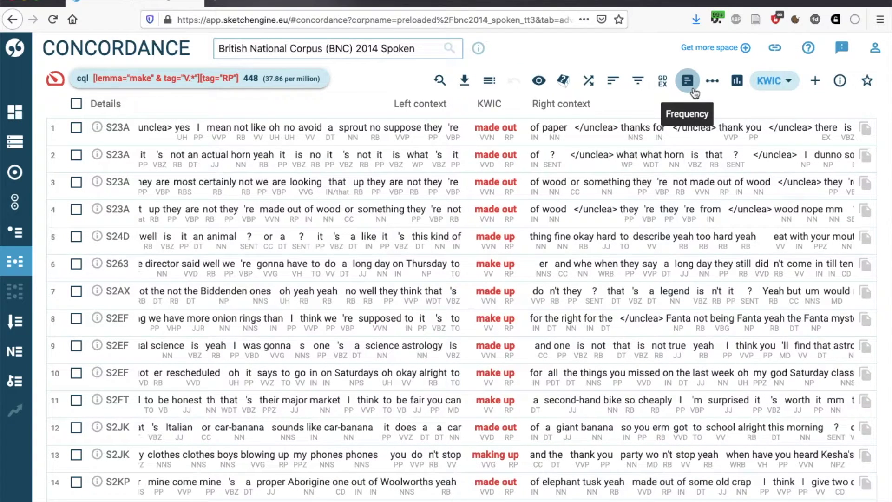
pyautogui.click(689, 81)
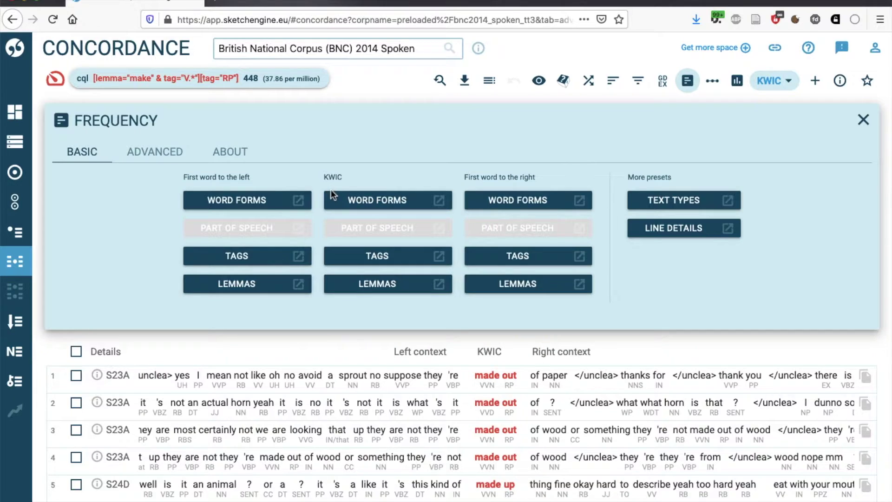
pyautogui.click(368, 284)
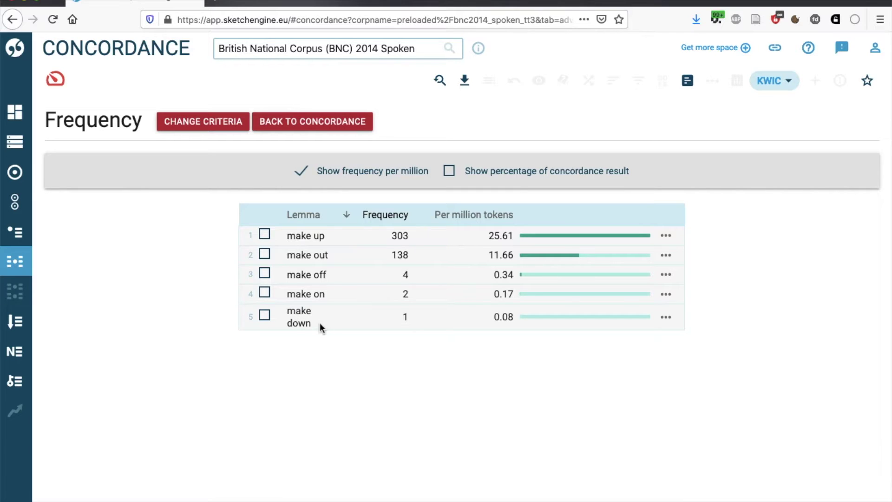
# Step: Replace the second token of the CQL query with [word="up|out"] and run the search
pyautogui.click(440, 80)
pyautogui.doubleClick(399, 193)
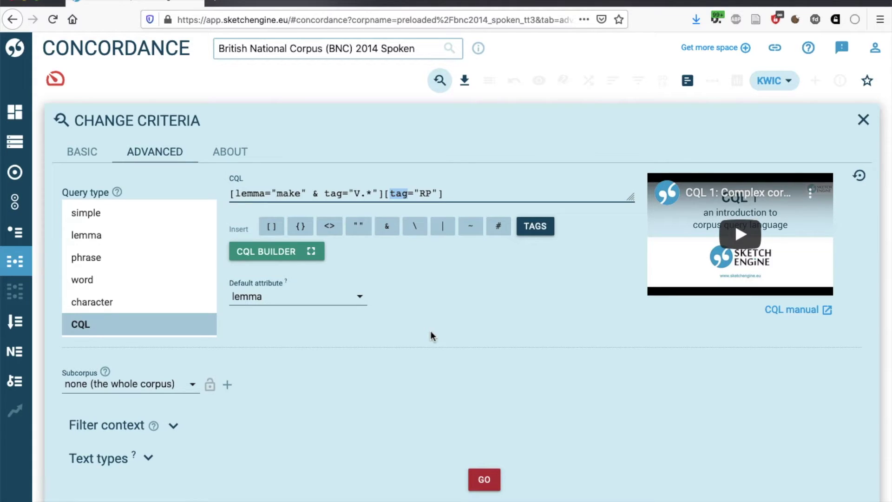
pyautogui.write('word')
pyautogui.click(437, 193)
pyautogui.press('BackSpace')
pyautogui.press('BackSpace')
pyautogui.write('up|out')
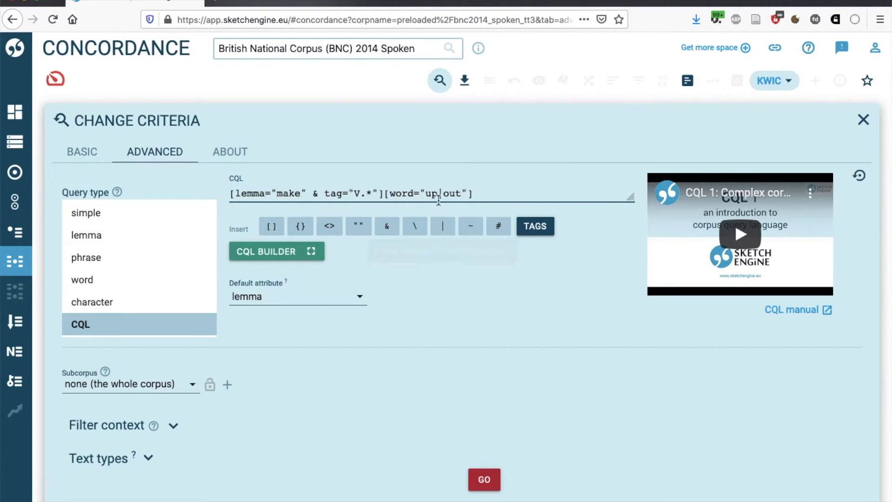
pyautogui.click(484, 480)
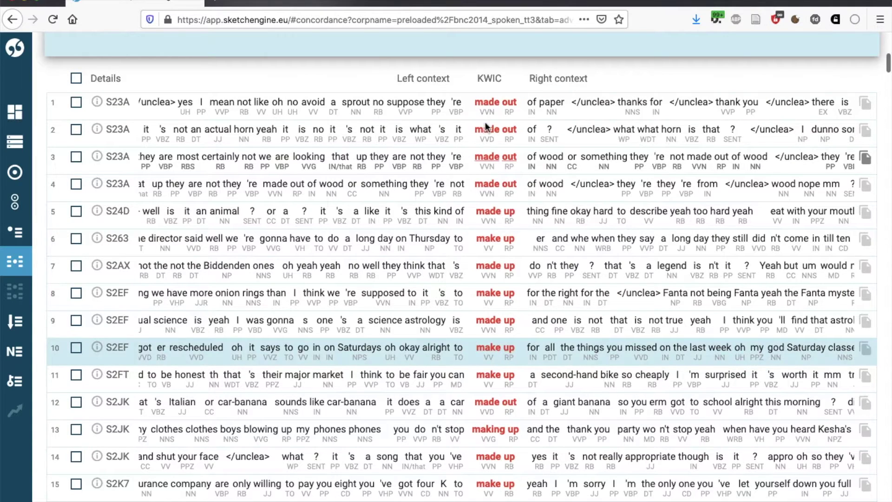
# Step: Change the CQL query's second token to [word!="up" & tag="RP"], run the search and look through the concordance lines
pyautogui.click(509, 122)
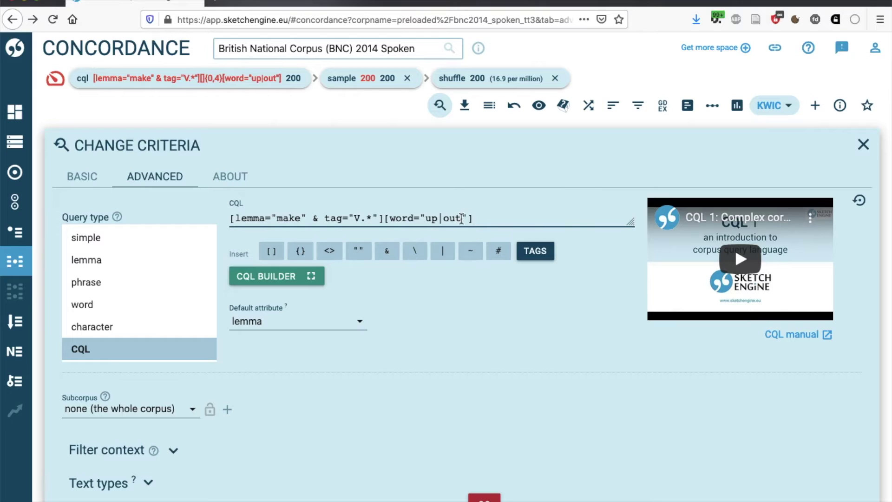
pyautogui.press('BackSpace')
pyautogui.press('BackSpace')
pyautogui.press('BackSpace')
pyautogui.press('BackSpace')
pyautogui.write('!')
pyautogui.click(428, 220)
pyautogui.click(450, 218)
pyautogui.write('& tag')
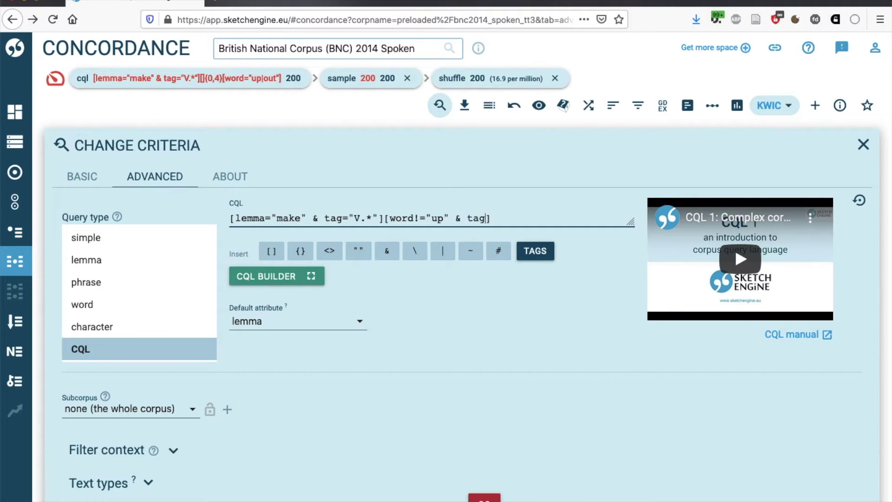
pyautogui.write('="RP')
pyautogui.click(477, 497)
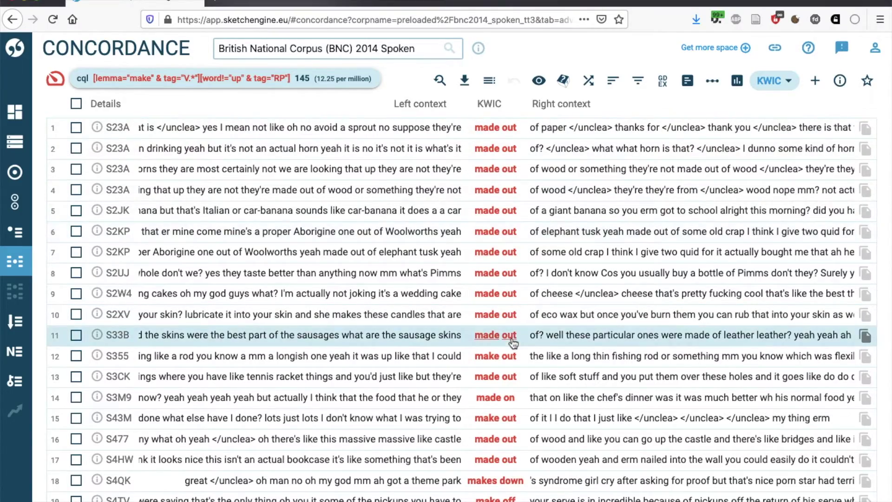
pyautogui.scroll(-3, 514, 344)
pyautogui.scroll(-8, 513, 344)
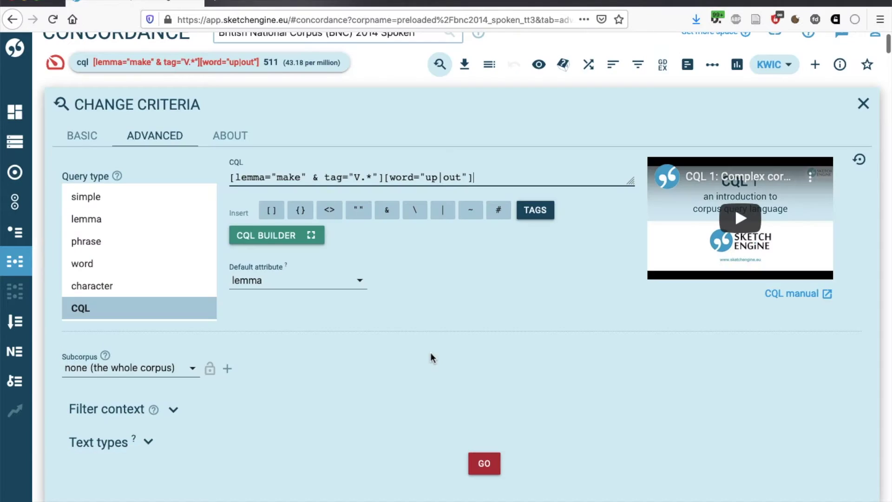
# Step: Insert an unspecified token [] between the make token and [word="up|out"] in the CQL query and run the search
pyautogui.click(444, 64)
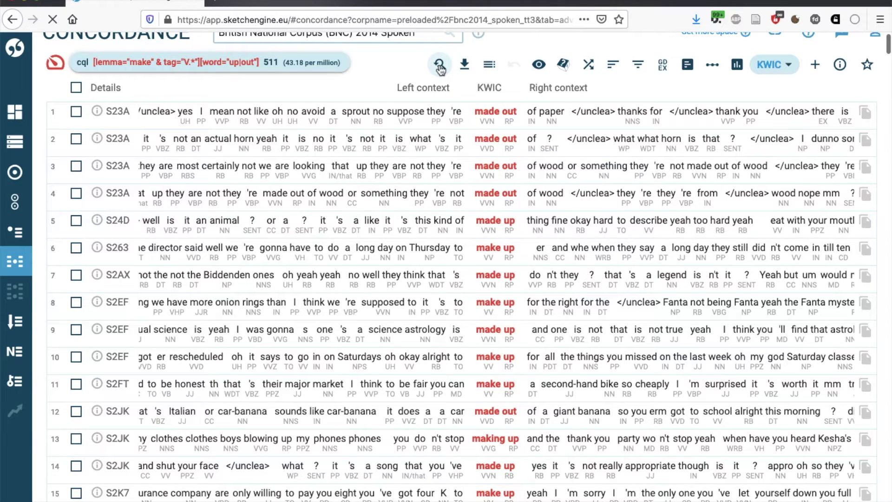
pyautogui.click(439, 65)
pyautogui.click(440, 65)
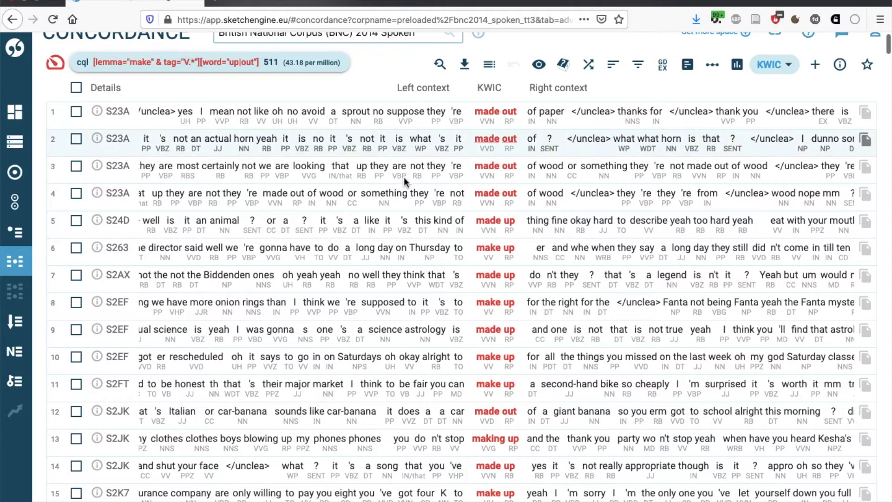
pyautogui.click(439, 67)
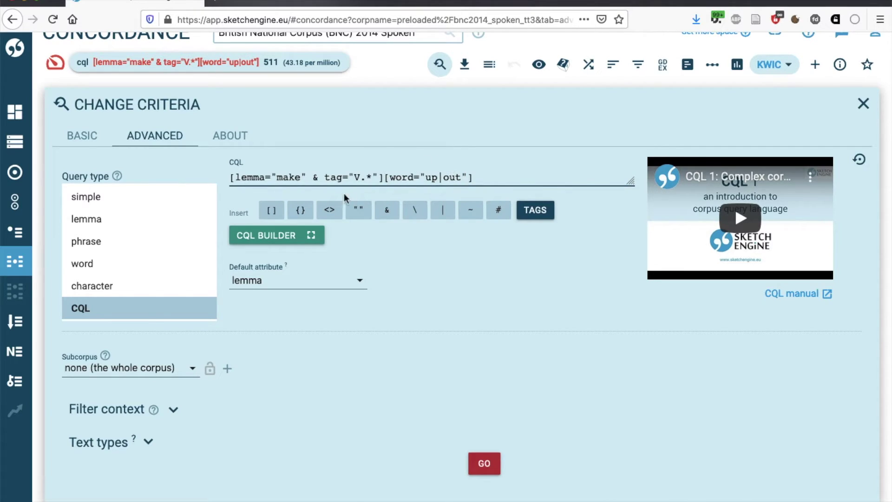
pyautogui.click(269, 212)
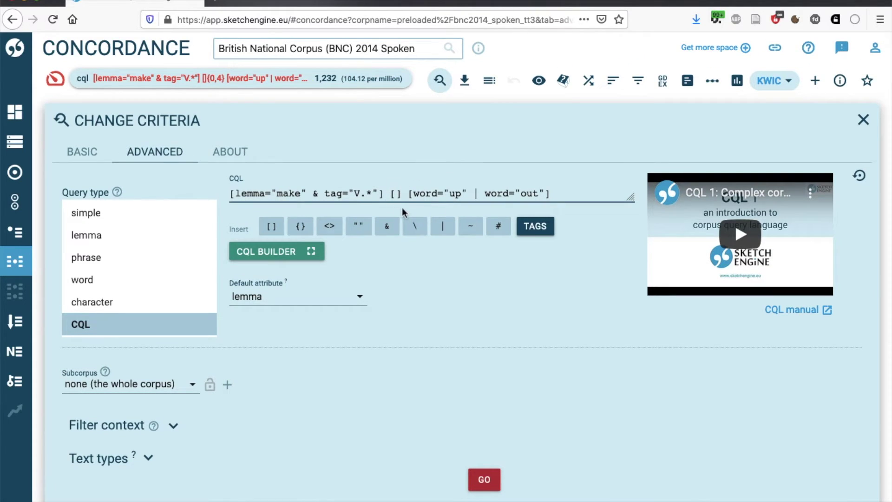
pyautogui.click(407, 194)
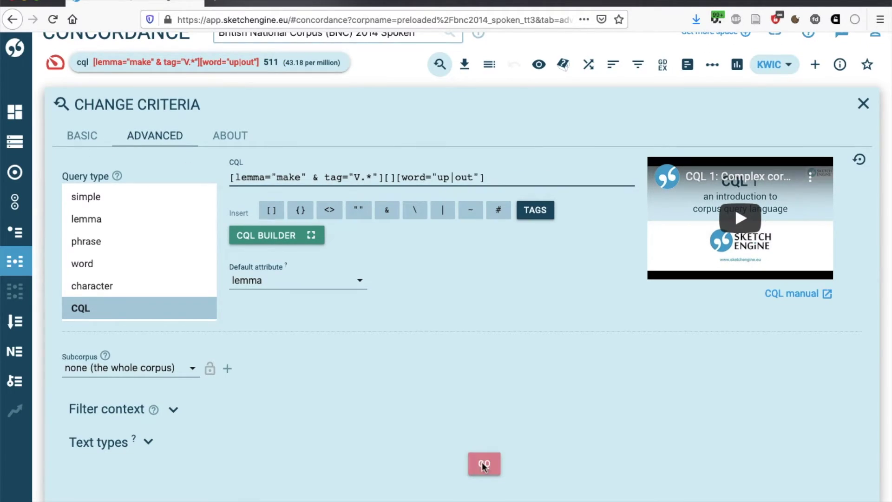
pyautogui.click(483, 463)
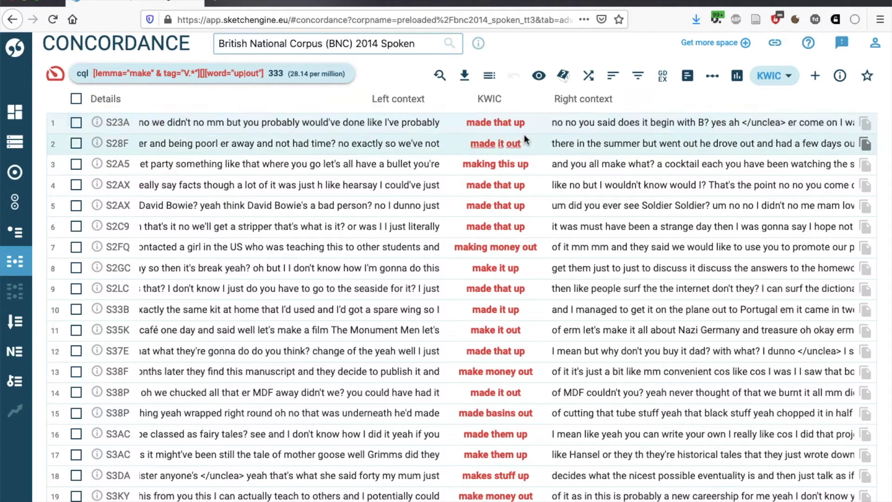
# Step: Add the repetition range {0,1} to the unspecified token in the CQL query and run the search
pyautogui.click(439, 77)
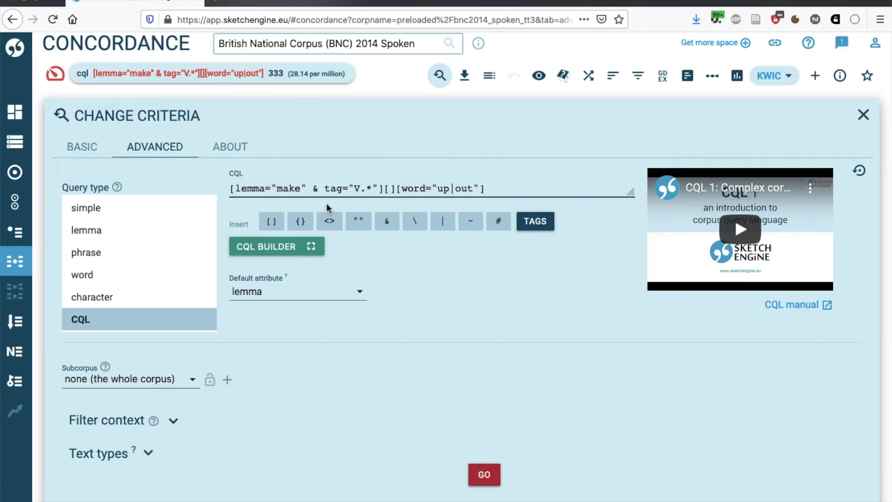
pyautogui.click(302, 221)
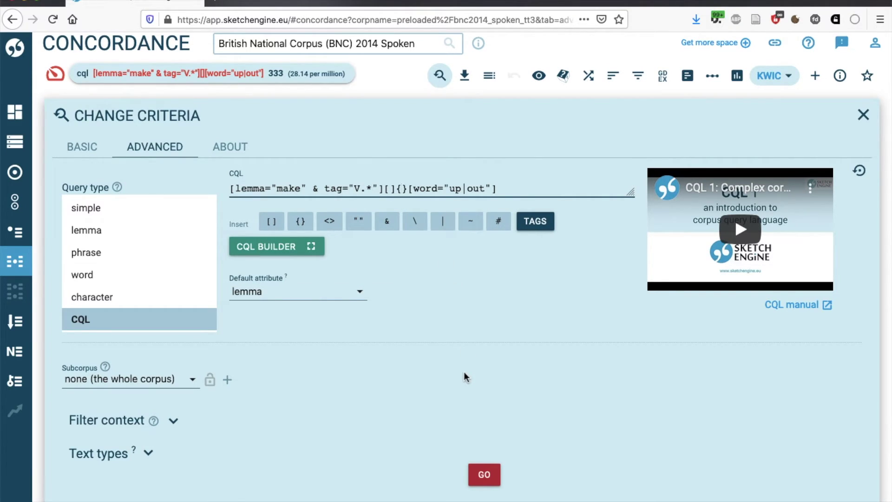
pyautogui.write('0')
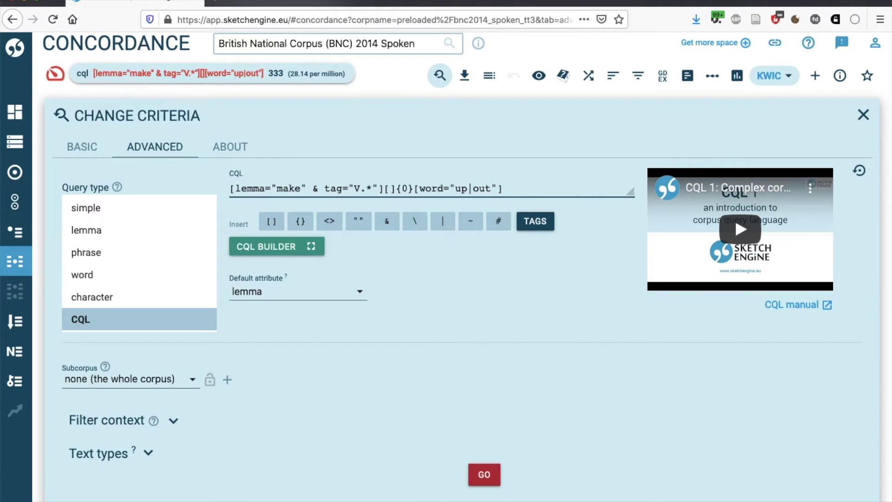
pyautogui.write(',1')
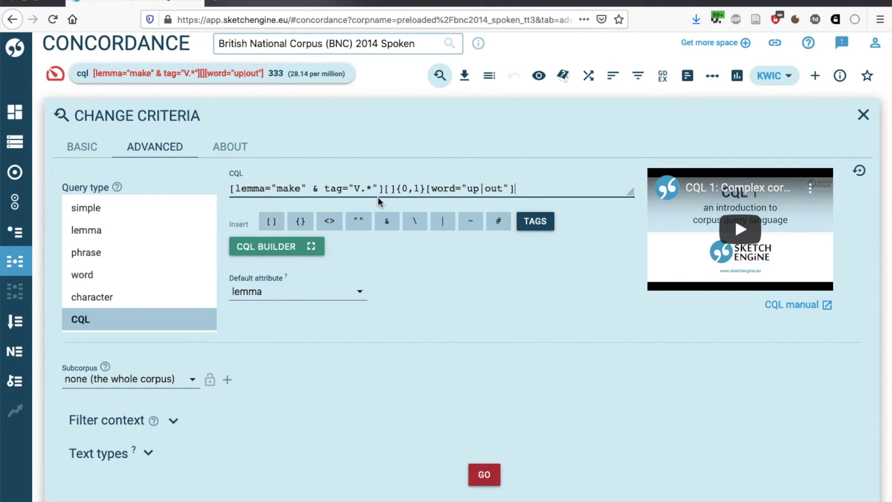
pyautogui.click(484, 471)
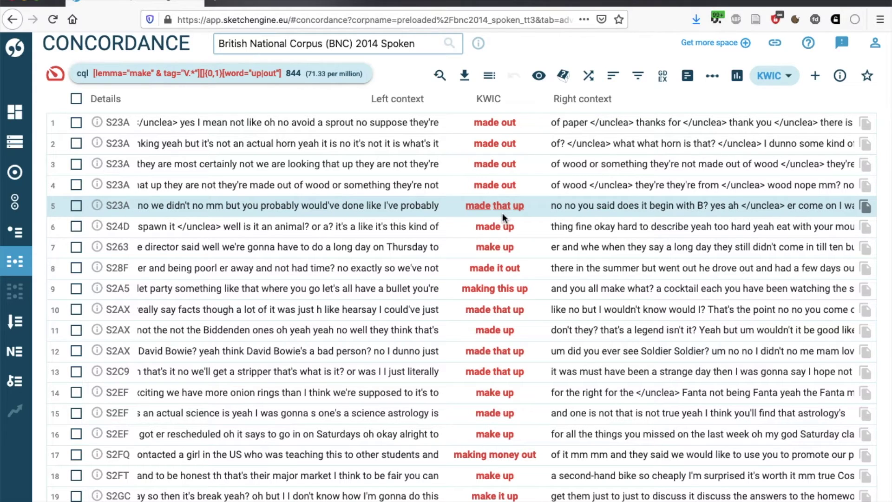
# Step: Widen the unspecified token's range to {0,4} in the CQL query and run the search
pyautogui.click(439, 77)
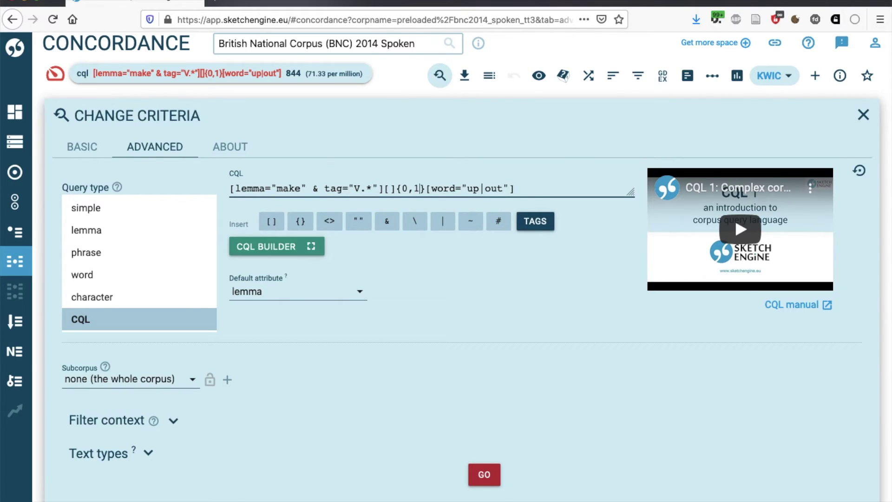
pyautogui.press('BackSpace')
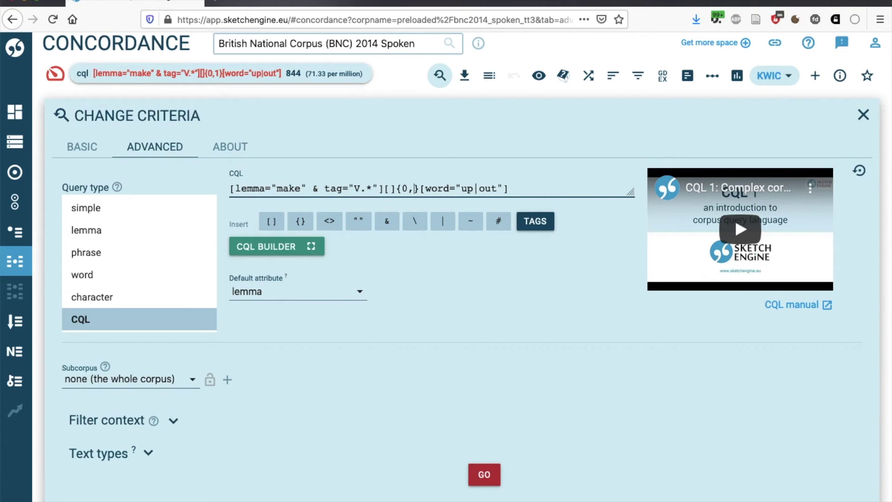
pyautogui.write('4')
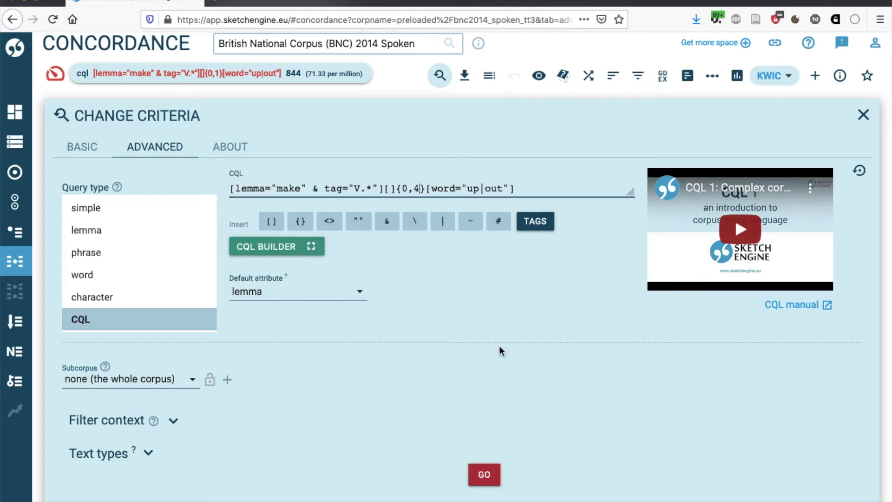
pyautogui.click(484, 474)
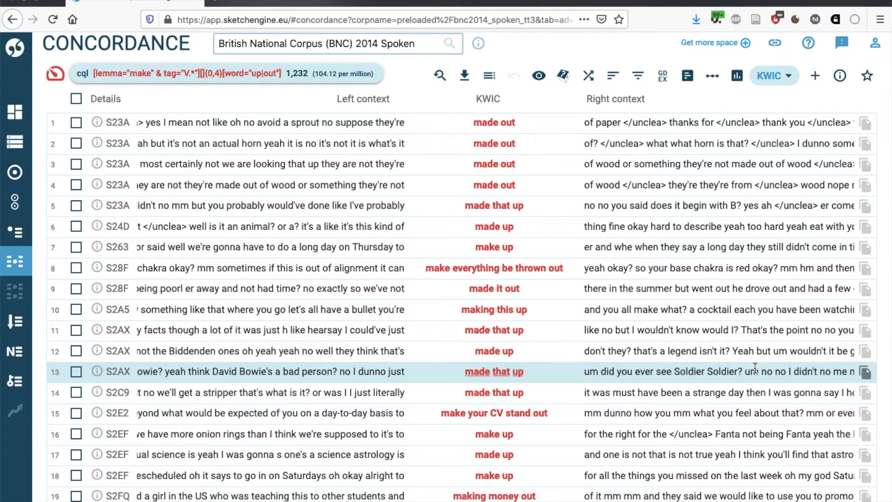
# Step: Look through the concordance lines, take a random sample of 200 of them and shuffle the sample
pyautogui.scroll(-2, 341, 319)
pyautogui.scroll(3, 341, 321)
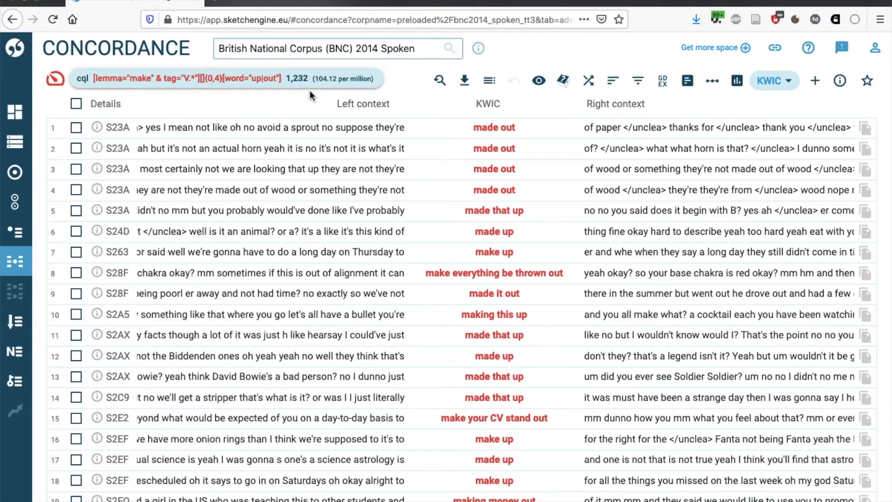
pyautogui.scroll(-7, 686, 127)
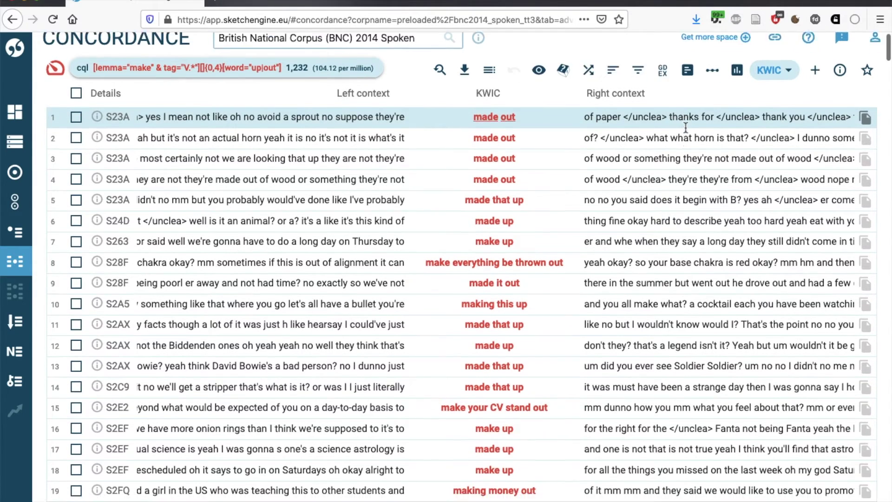
pyautogui.scroll(-3, 686, 127)
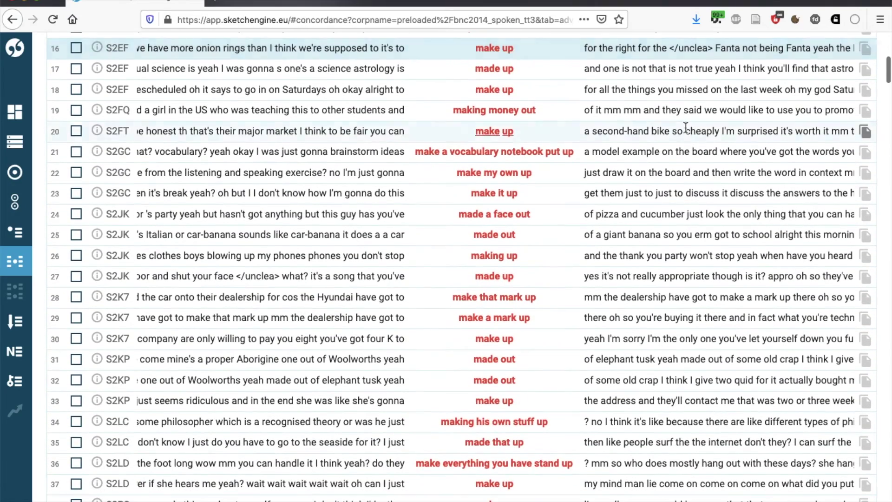
pyautogui.scroll(4, 660, 279)
pyautogui.scroll(6, 659, 279)
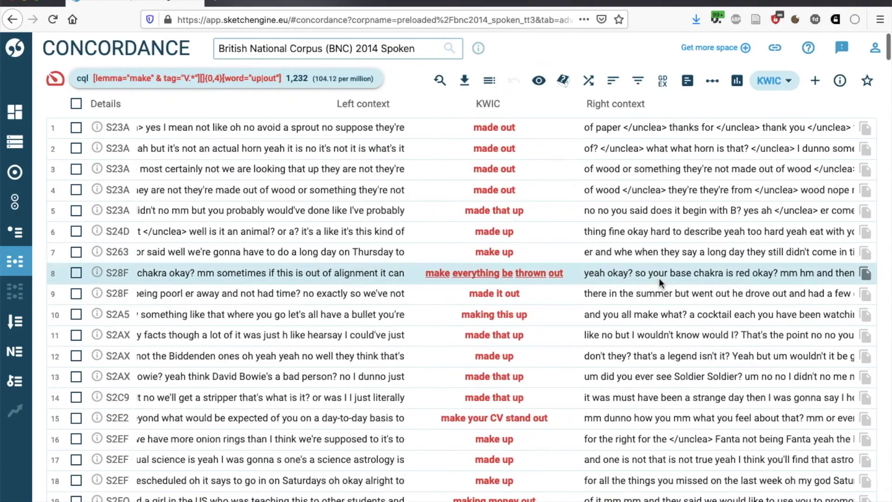
pyautogui.click(562, 87)
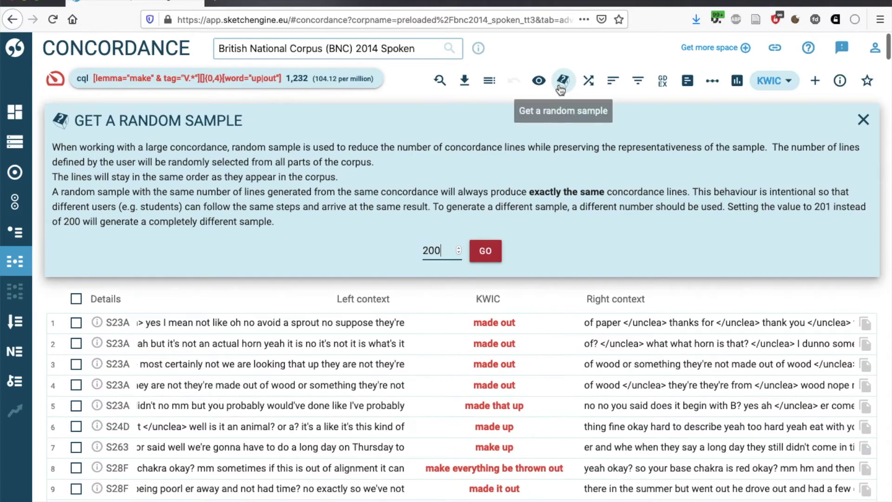
pyautogui.click(493, 251)
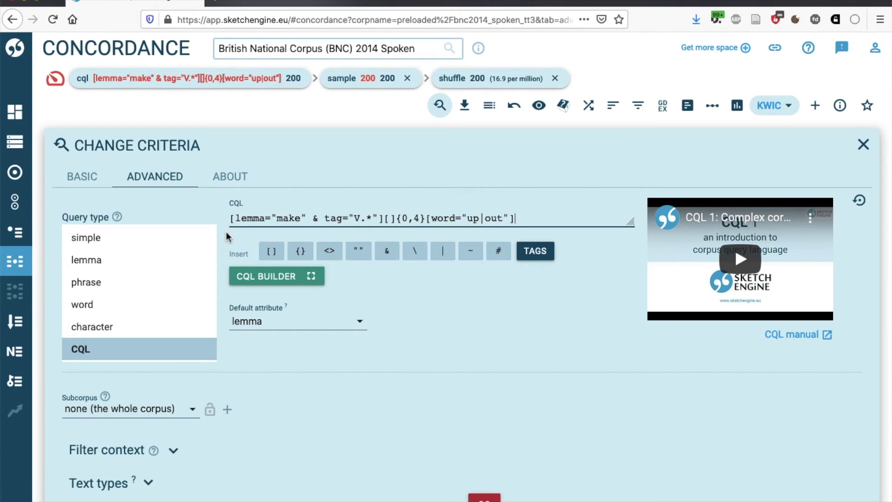
# Step: Open the CQL builder and start the query with a normal token whose lemma is "make"
pyautogui.click(257, 285)
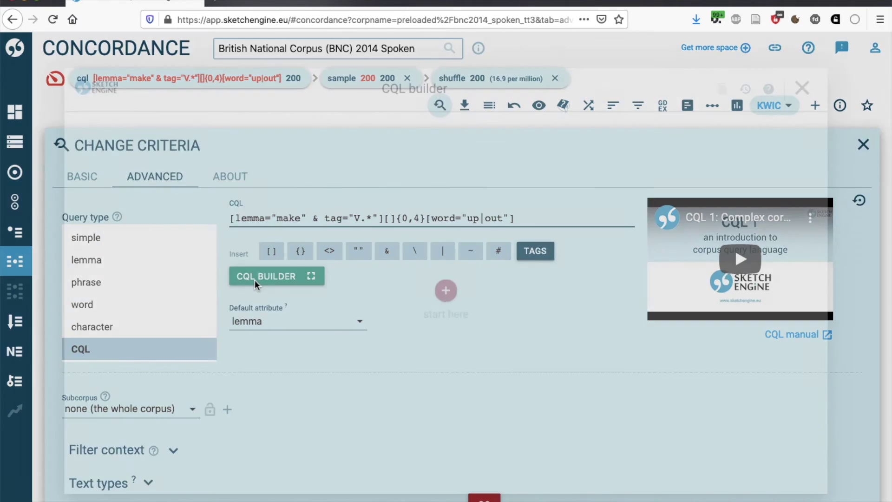
pyautogui.click(446, 293)
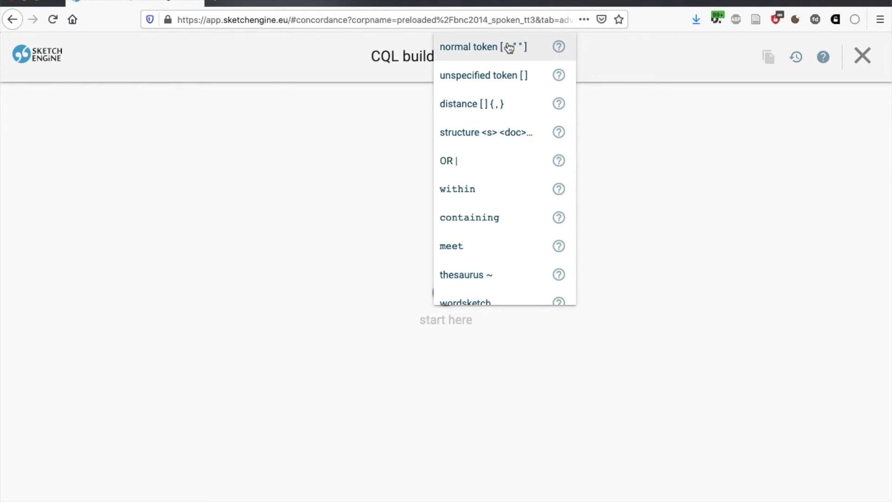
pyautogui.click(507, 43)
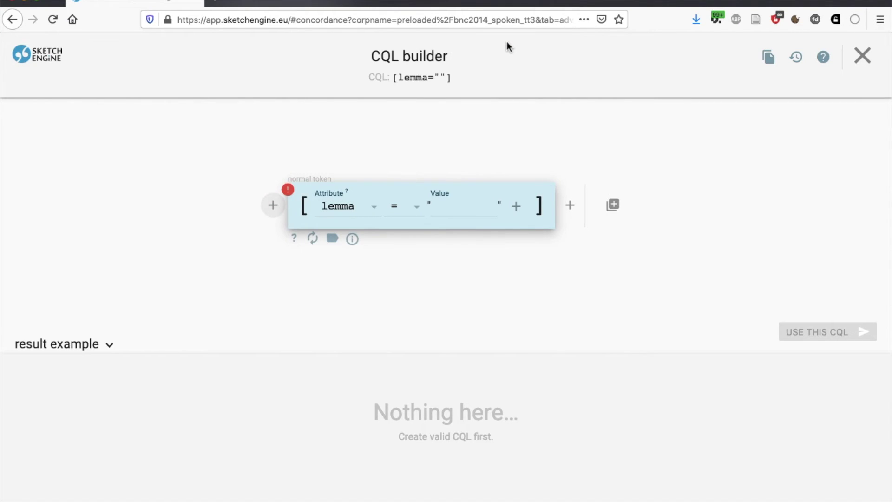
pyautogui.click(465, 206)
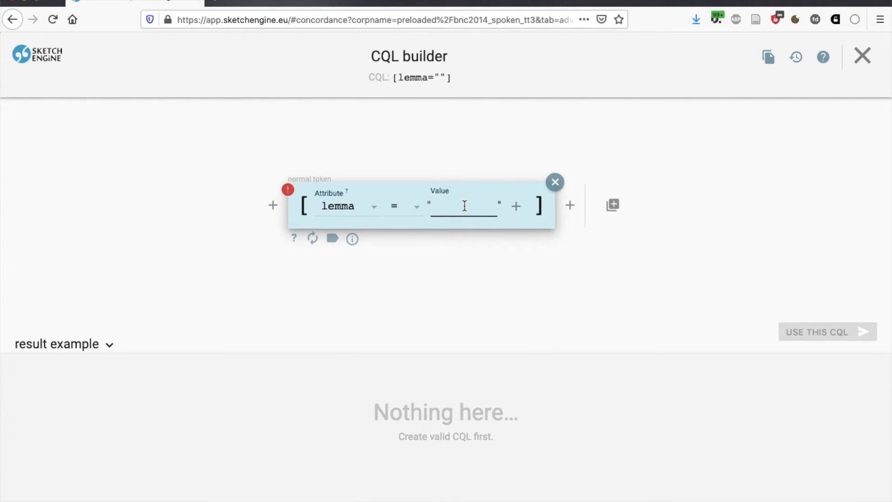
pyautogui.write('make')
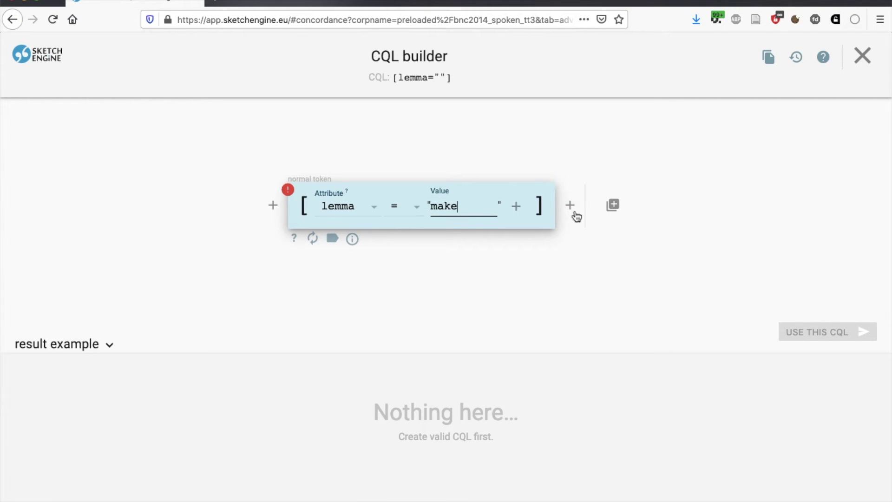
# Step: Add an "and" condition to the make token that requires the verb tag V.*
pyautogui.click(516, 208)
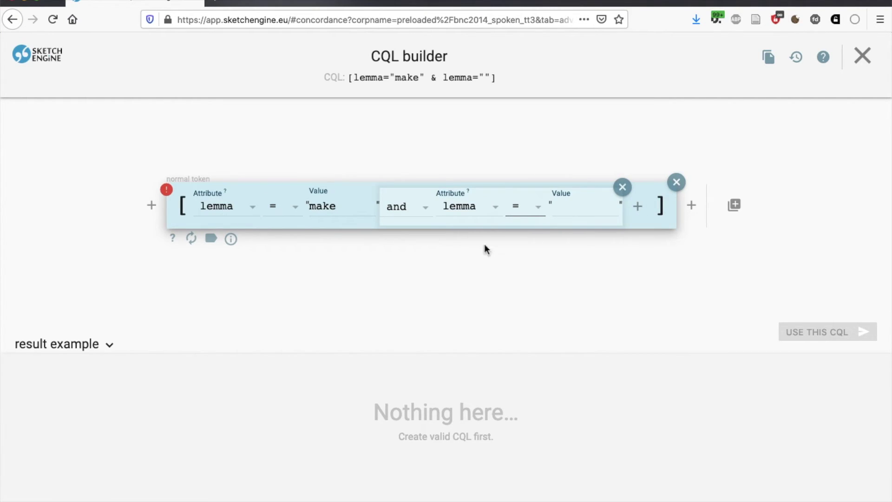
pyautogui.click(467, 206)
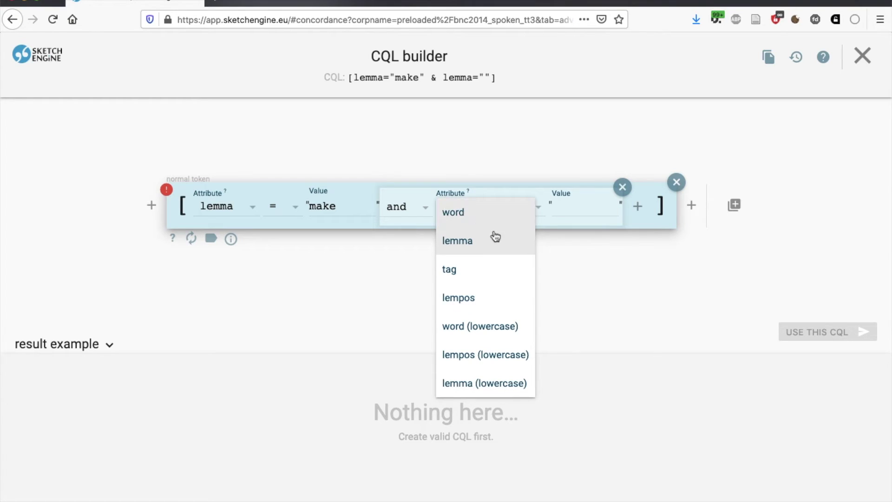
pyautogui.click(562, 205)
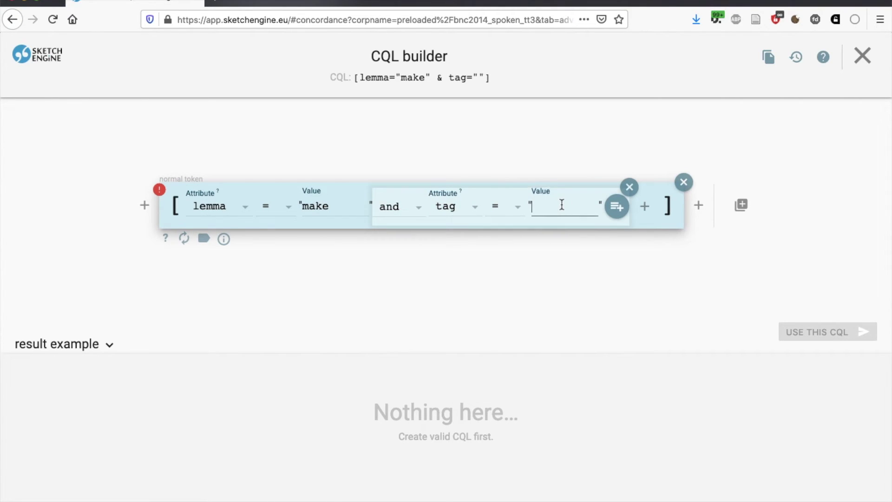
pyautogui.click(617, 207)
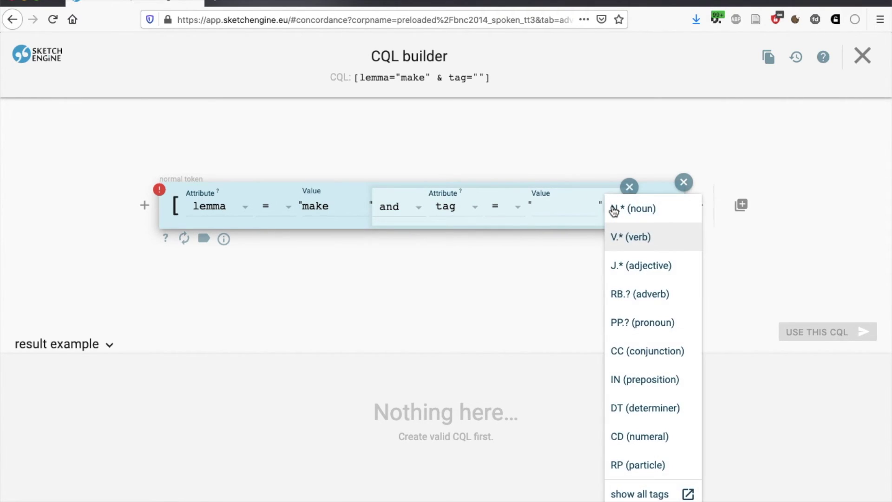
pyautogui.click(622, 235)
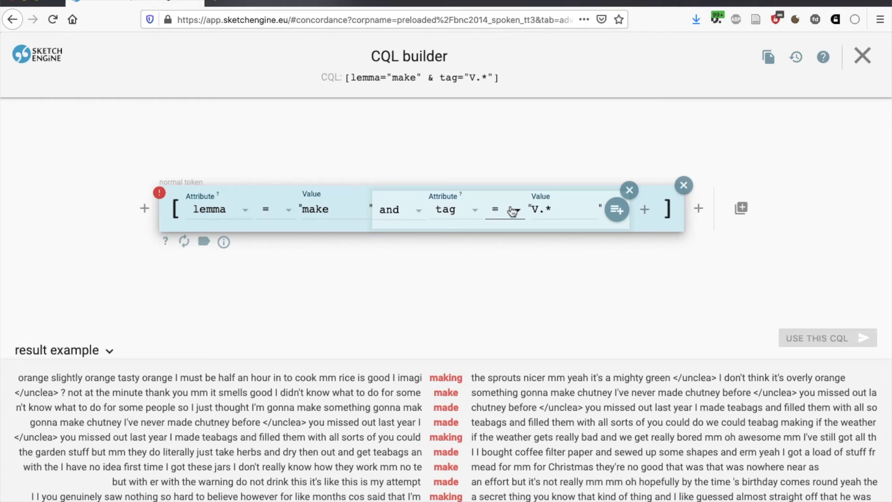
# Step: Add a distance element after the make token, with a minimum of 0 and a maximum of 4
pyautogui.click(700, 210)
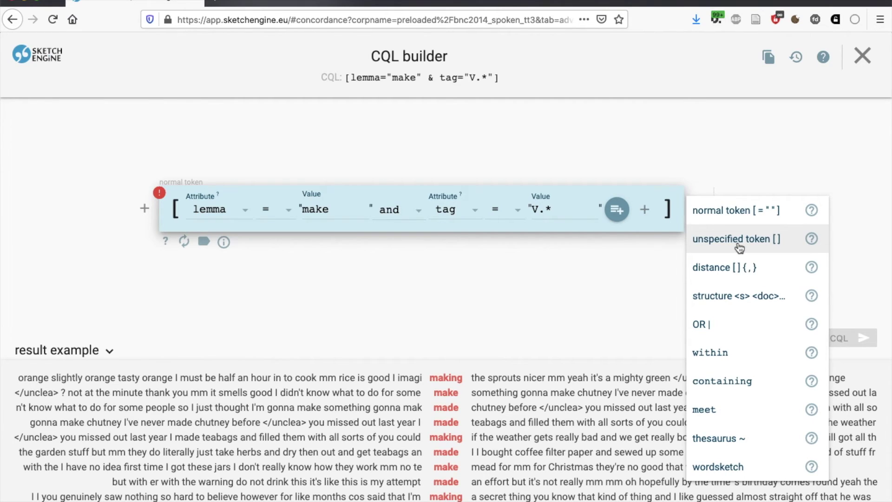
pyautogui.click(764, 270)
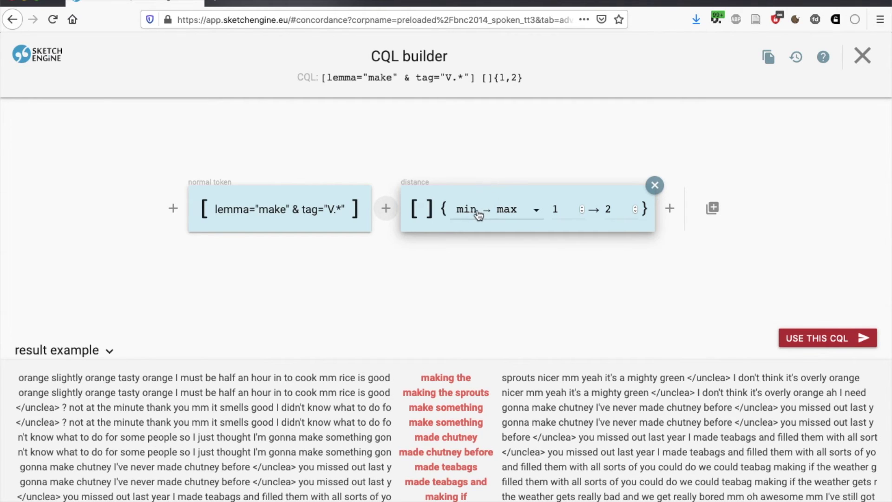
pyautogui.click(567, 213)
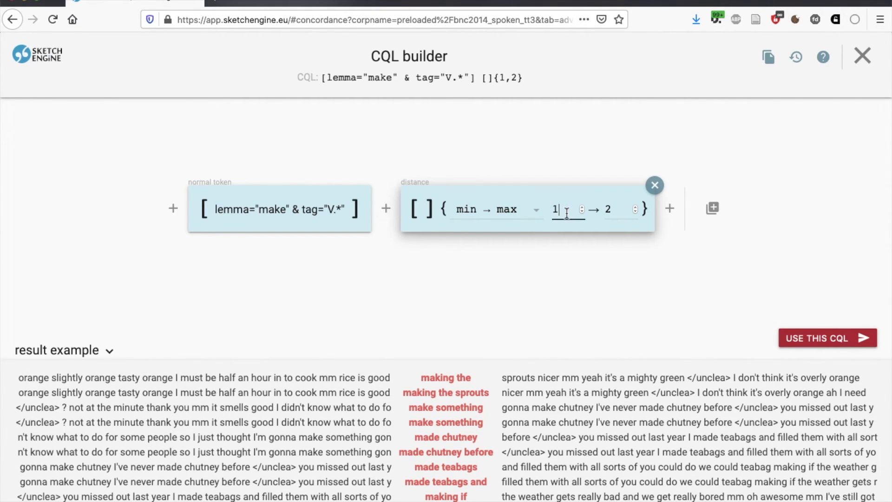
pyautogui.press('BackSpace')
pyautogui.write('0')
pyautogui.click(617, 209)
pyautogui.press('BackSpace')
pyautogui.write('4')
# Step: Add a normal token after the distance element with the attribute word and the value "up"
pyautogui.click(670, 208)
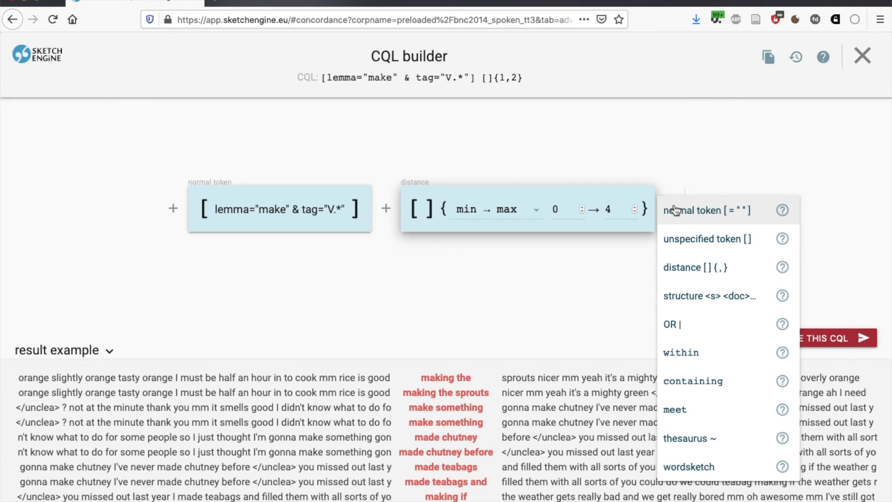
pyautogui.click(680, 212)
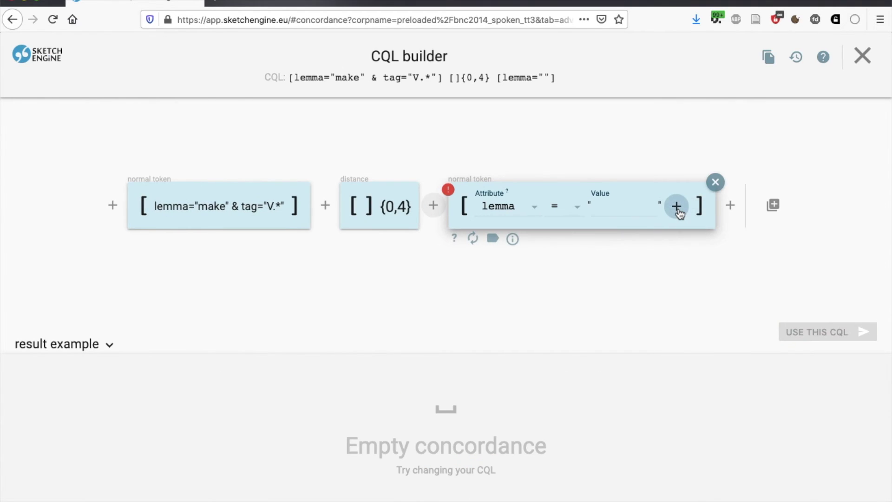
pyautogui.click(511, 213)
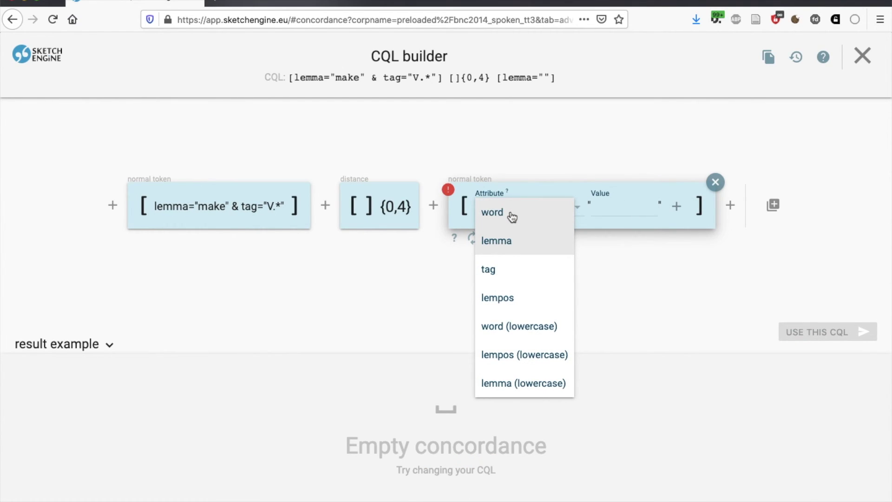
pyautogui.click(511, 214)
pyautogui.click(585, 210)
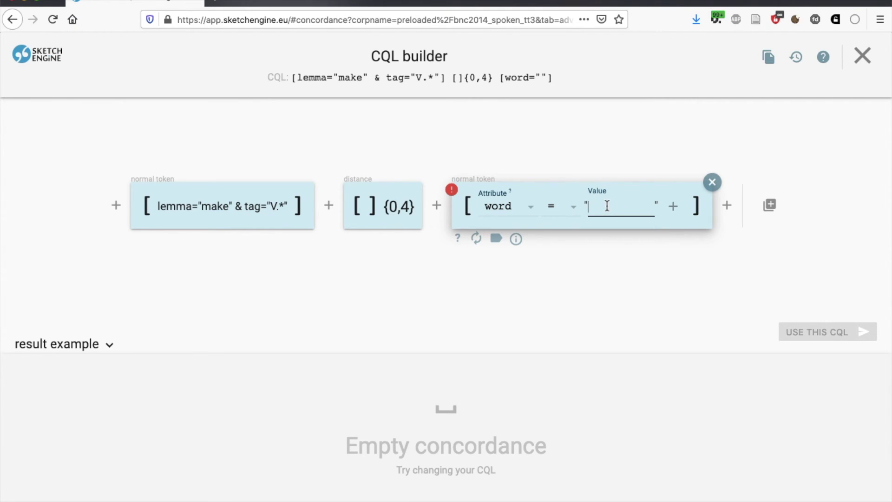
pyautogui.write('up')
# Step: Extend the "up" token with an "or" condition matching the word "out"
pyautogui.click(673, 207)
pyautogui.click(604, 177)
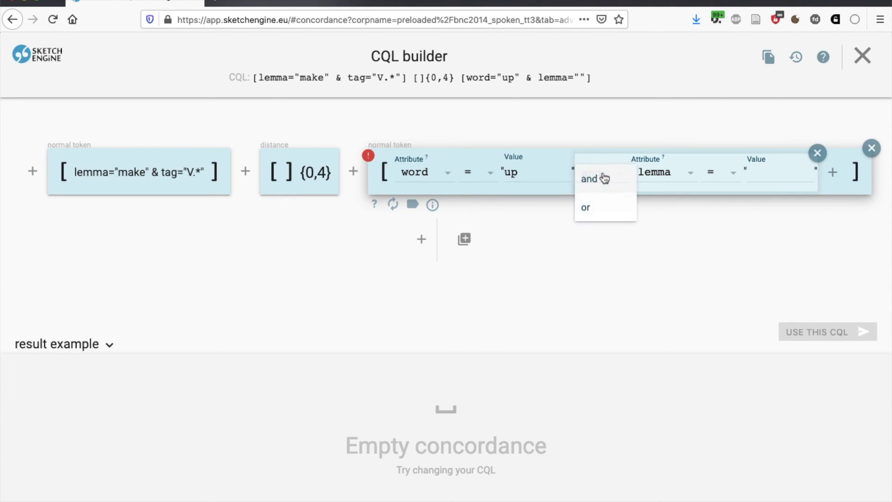
pyautogui.click(601, 207)
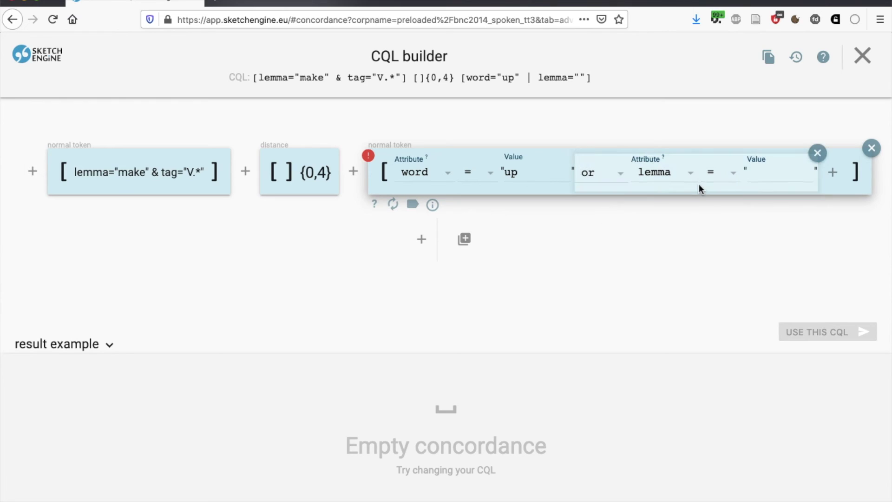
pyautogui.click(663, 173)
pyautogui.click(653, 177)
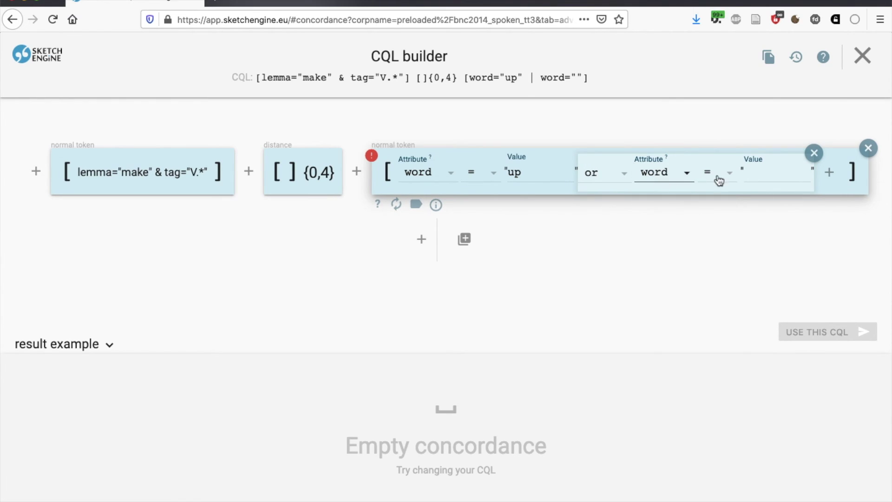
pyautogui.click(749, 172)
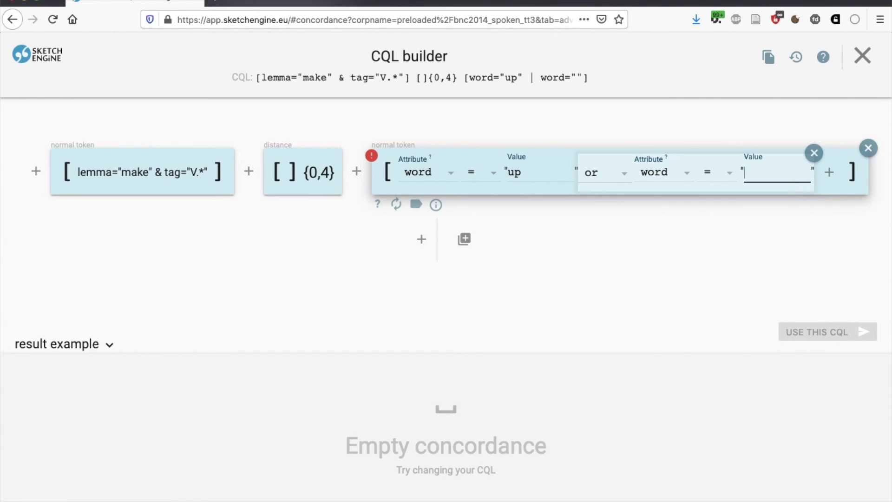
pyautogui.write('out')
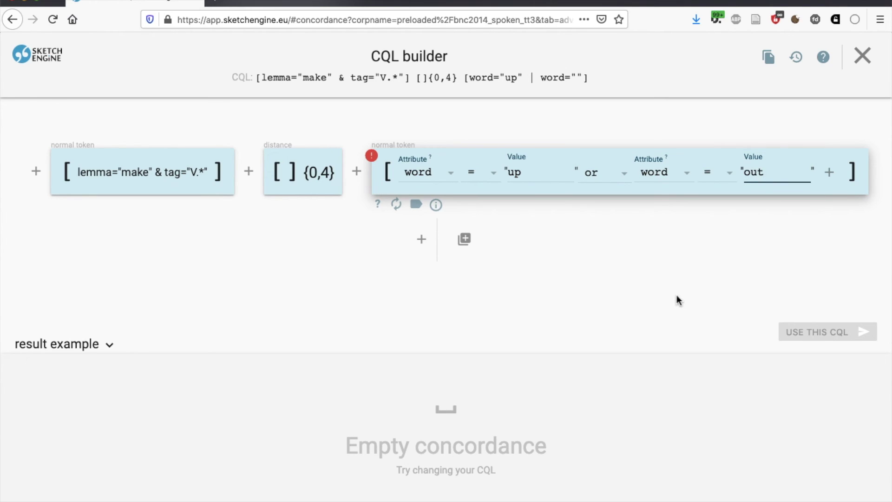
pyautogui.click(638, 309)
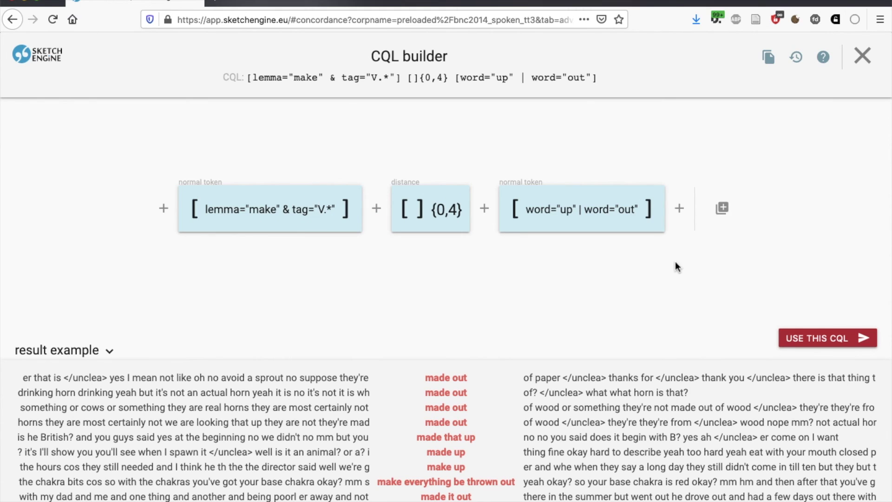
# Step: Run the concordance search with the query from the CQL builder and reopen the search criteria
pyautogui.click(811, 340)
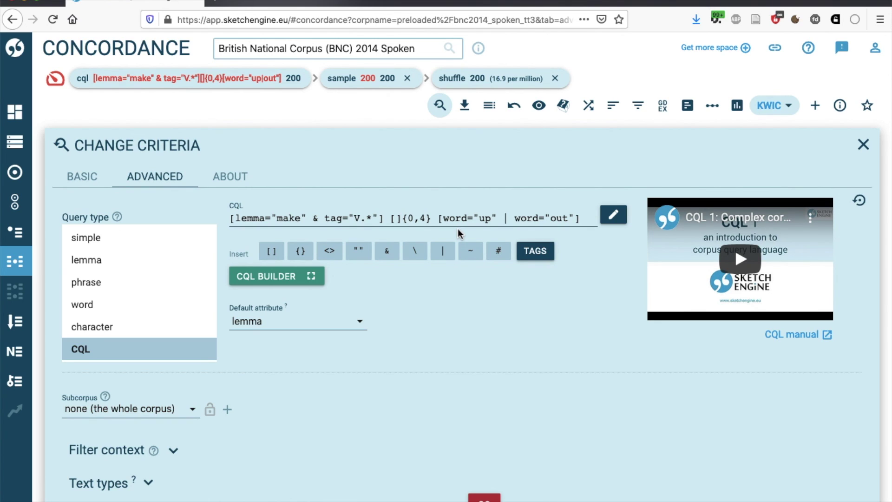
pyautogui.click(484, 498)
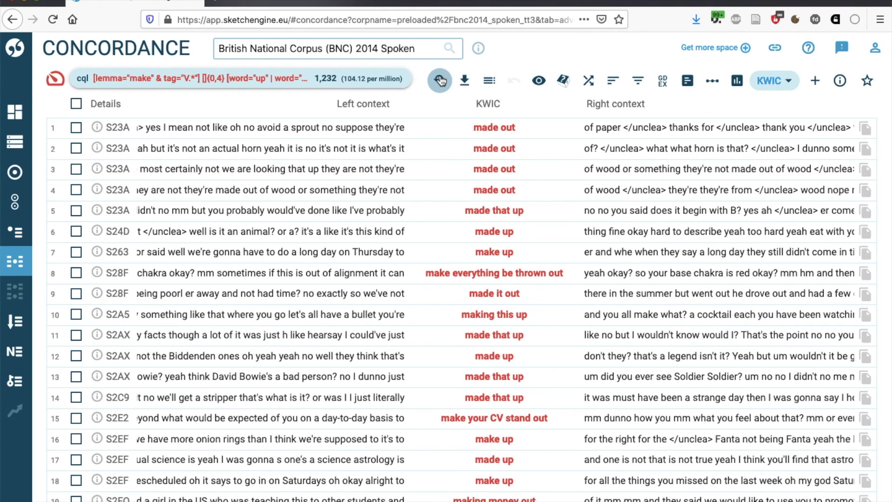
pyautogui.click(440, 81)
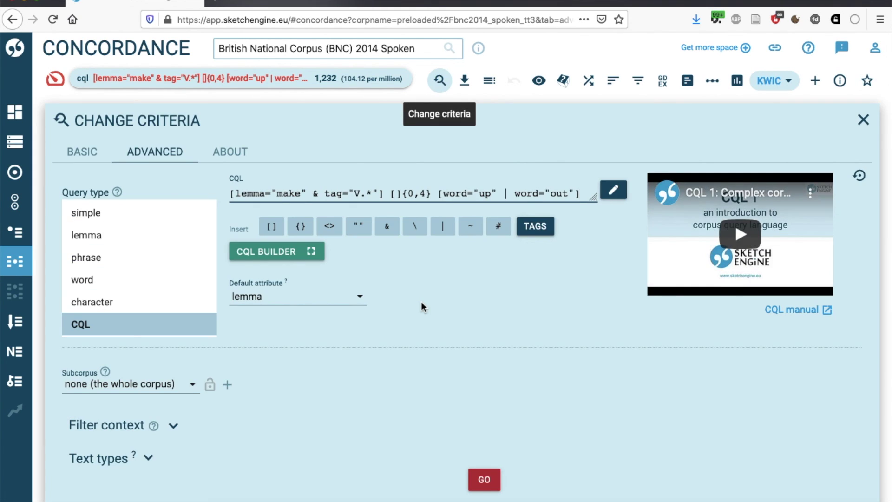